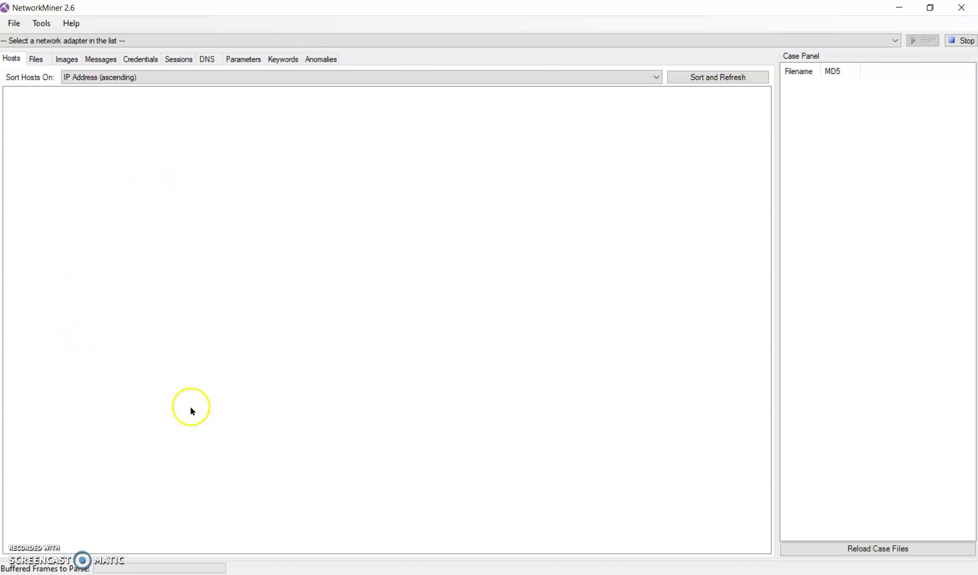
- Look through the Files, Images, Messages, Credentials, Sessions, DNS, Parameters, Keywords and Anomalies views, and return to Hosts
left_click(36, 62)
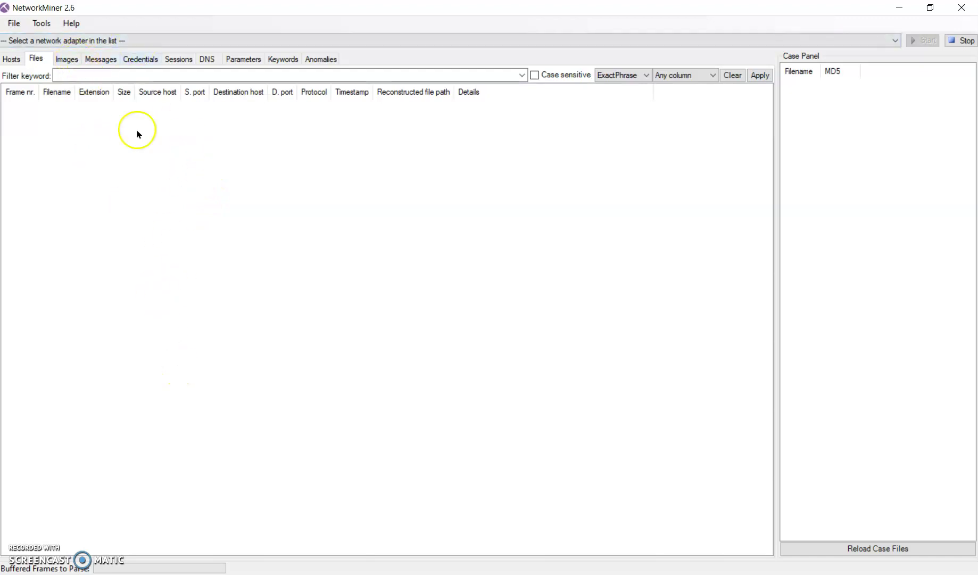
left_click(67, 58)
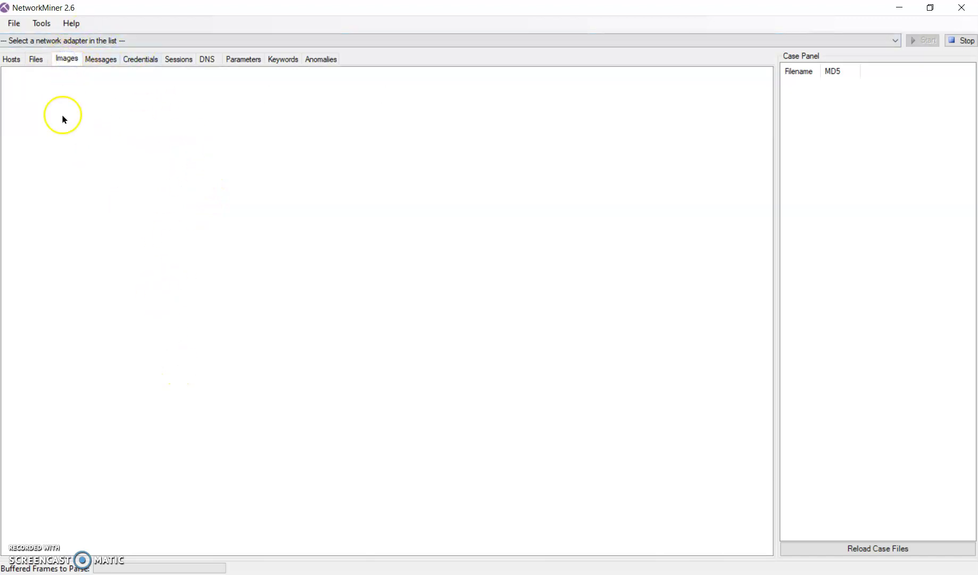
left_click(106, 69)
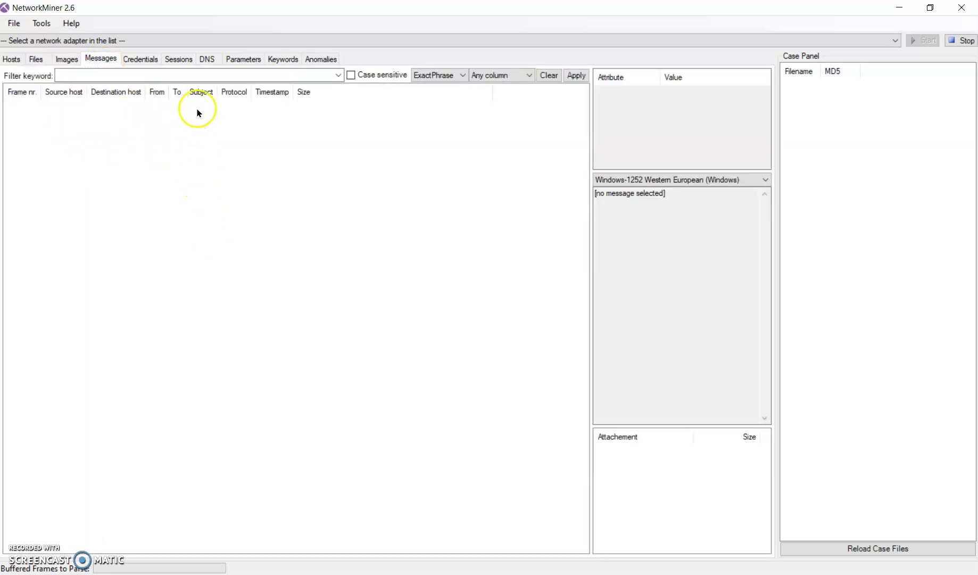
left_click(151, 64)
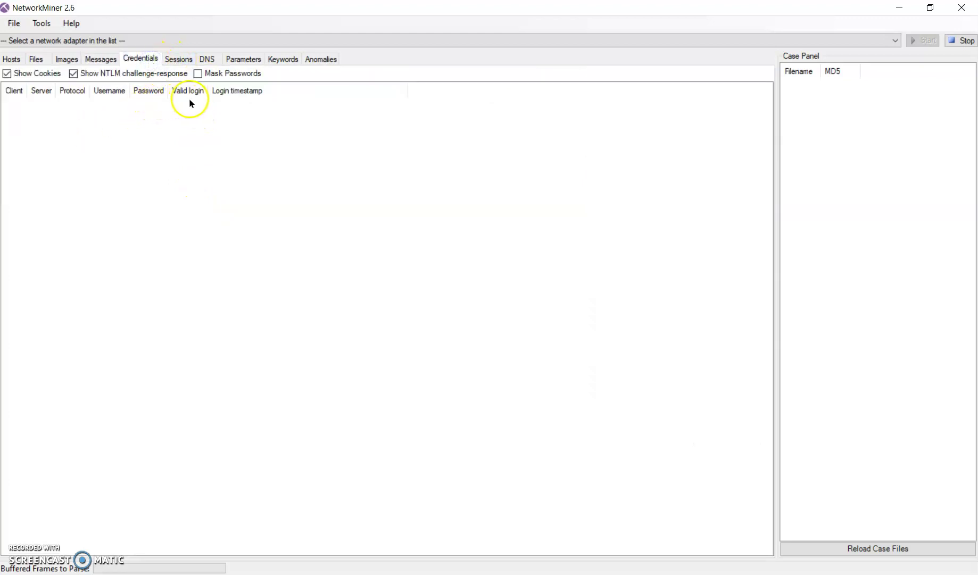
left_click(178, 62)
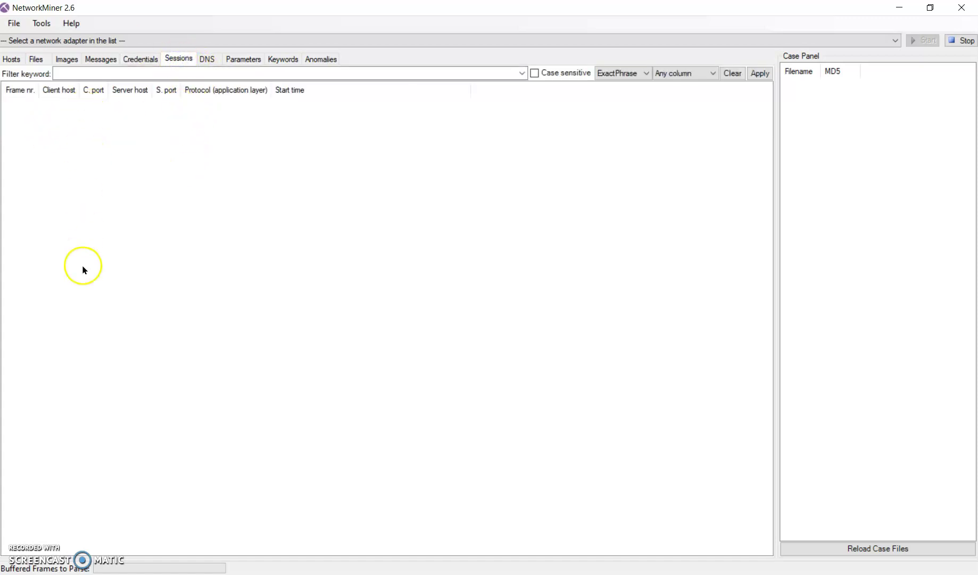
left_click(208, 61)
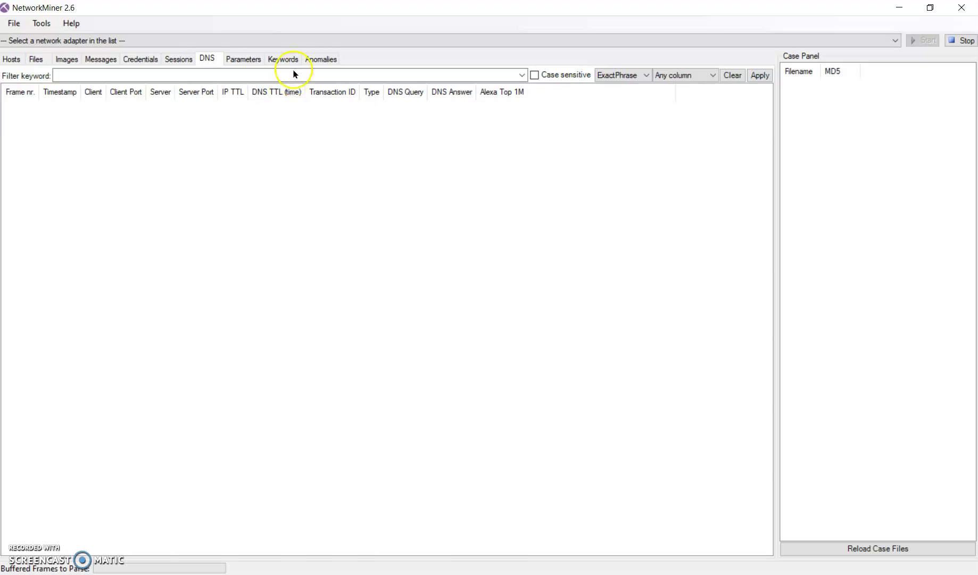
left_click(244, 59)
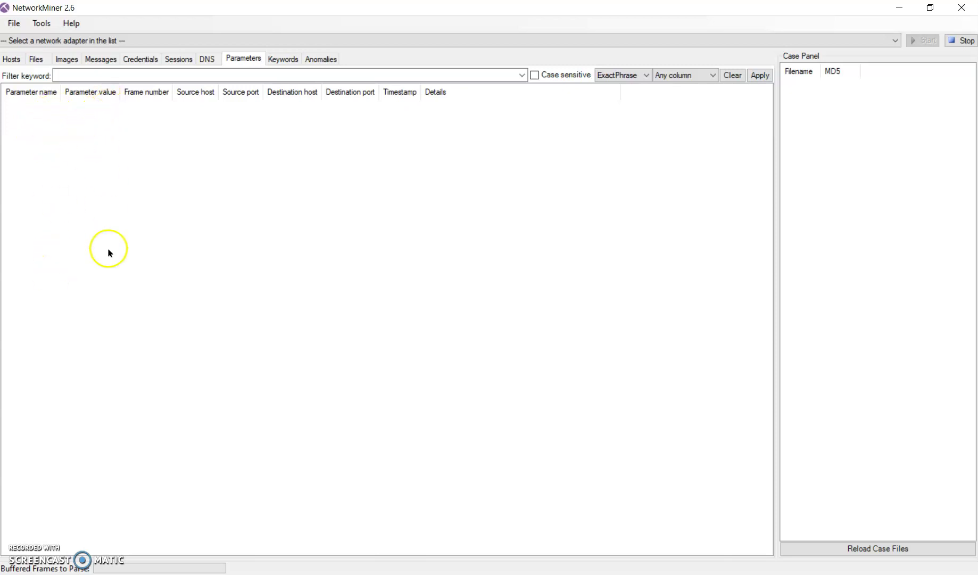
left_click(288, 61)
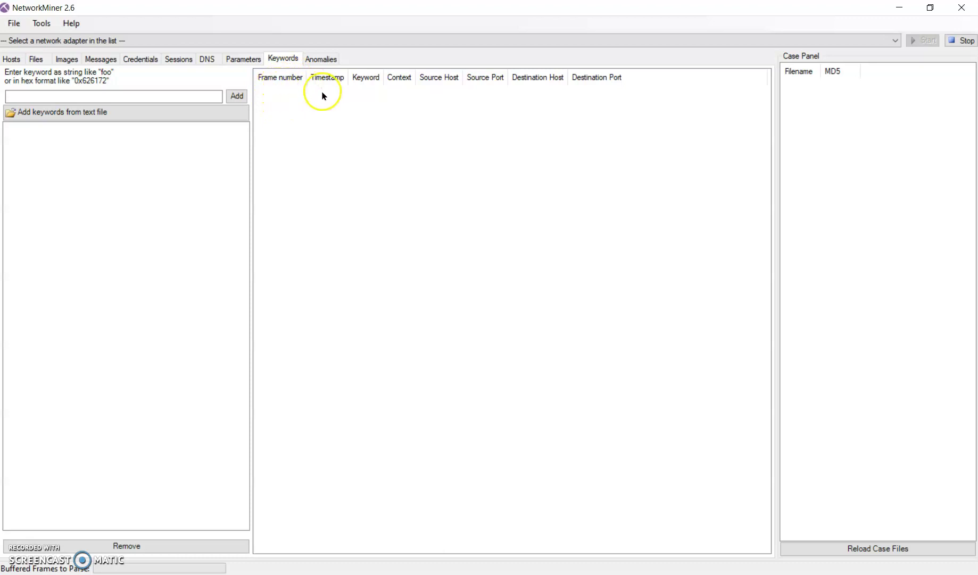
left_click(324, 58)
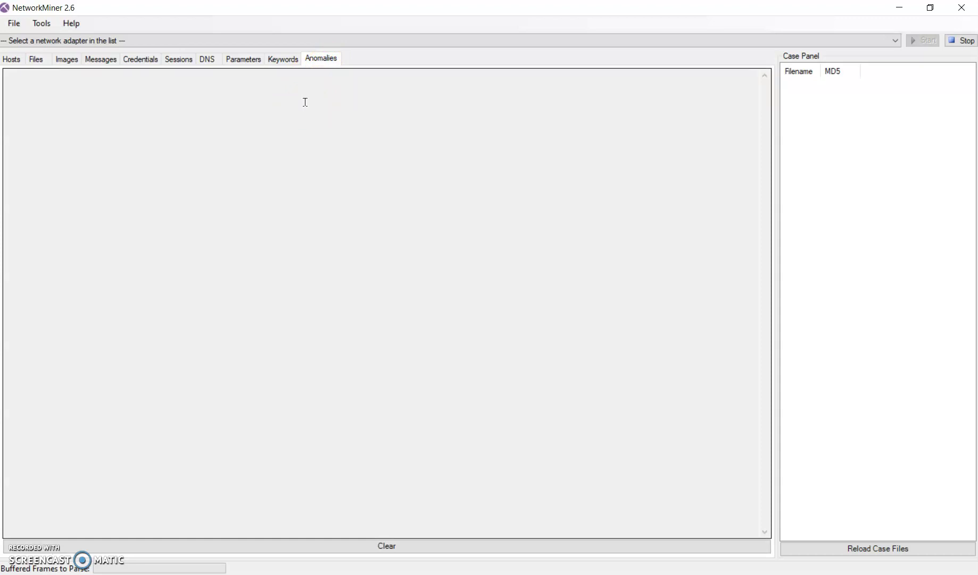
left_click(255, 117)
left_click(9, 61)
left_click(51, 209)
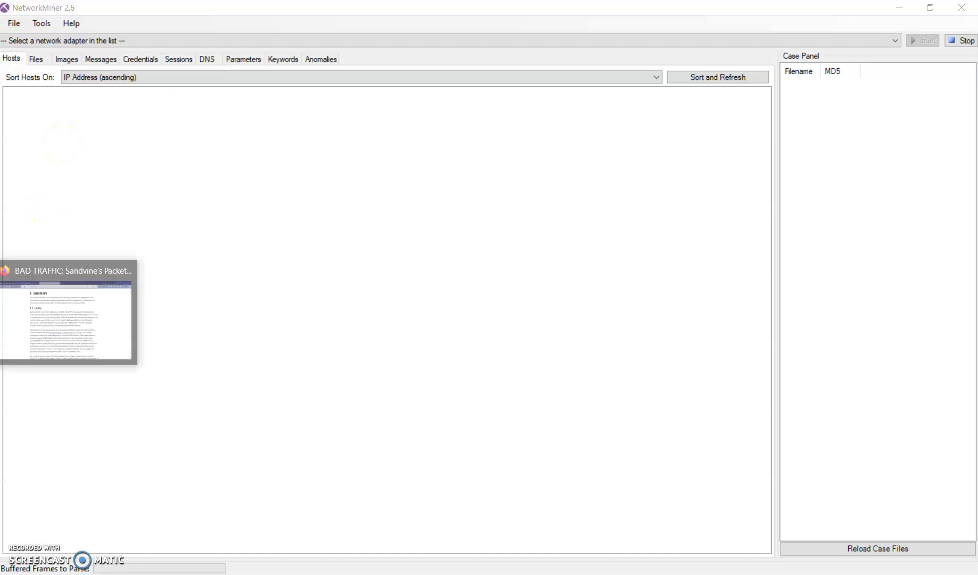
- Switch to Firefox and read the BAD TRAFFIC report through section 1.1 Turkey, highlighting the passage on legitimate programs bundled with spyware
left_click(1, 314)
scroll(368, 158, "up", 15)
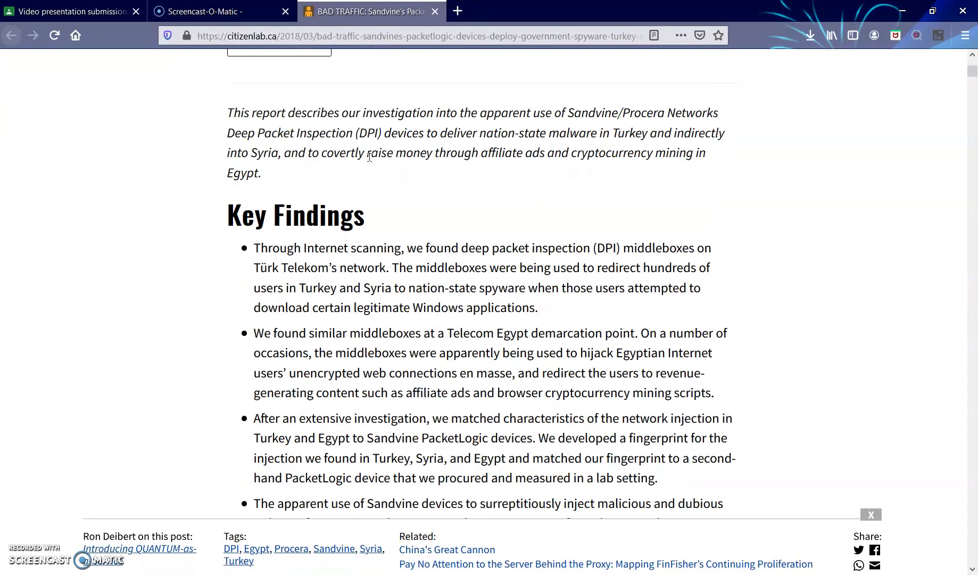
scroll(369, 158, "up", 2)
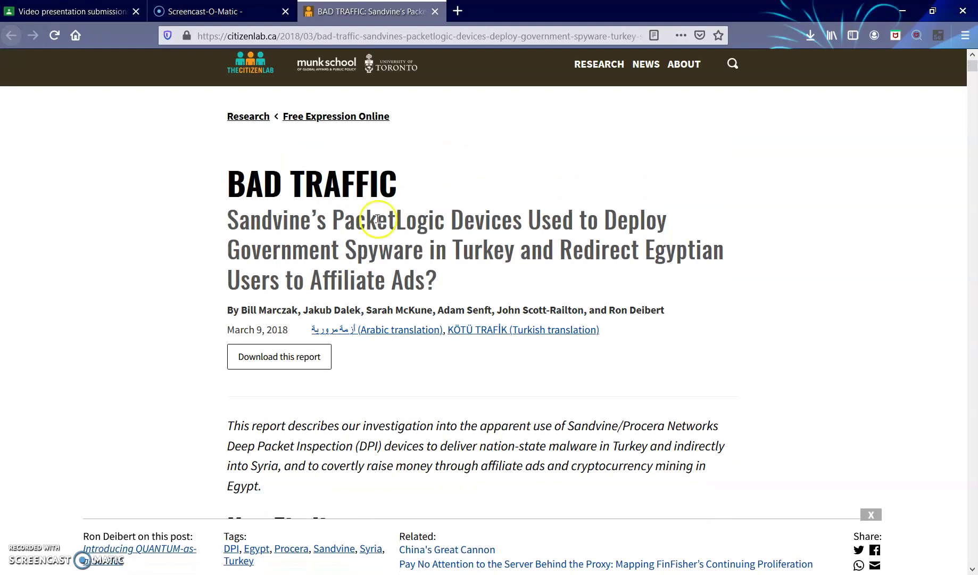
scroll(748, 344, "down", 7)
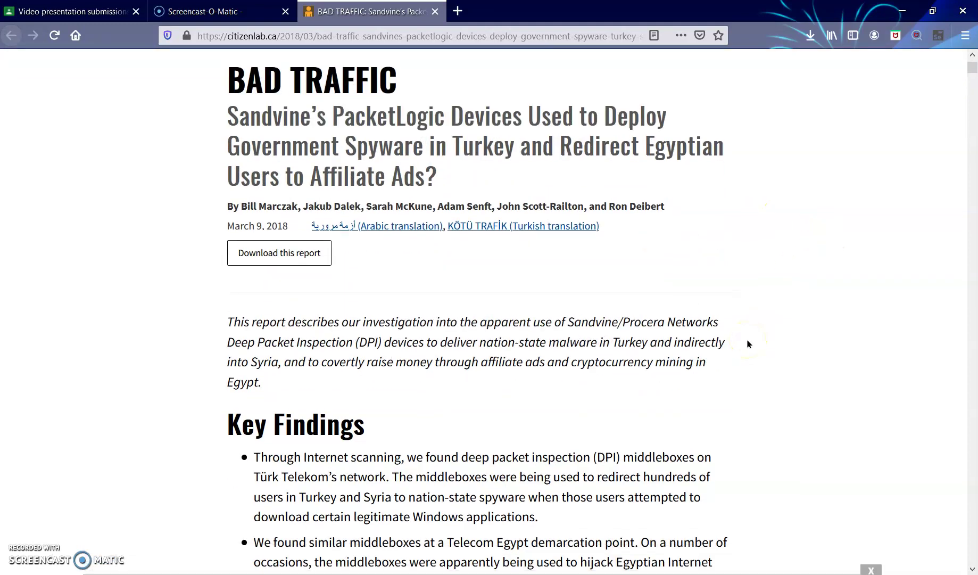
scroll(748, 343, "down", 5)
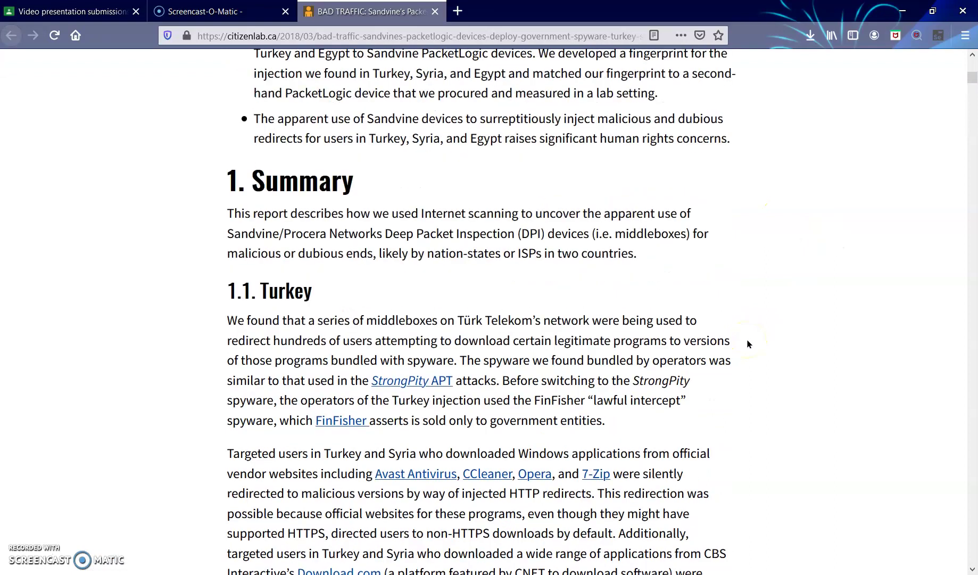
scroll(748, 343, "down", 4)
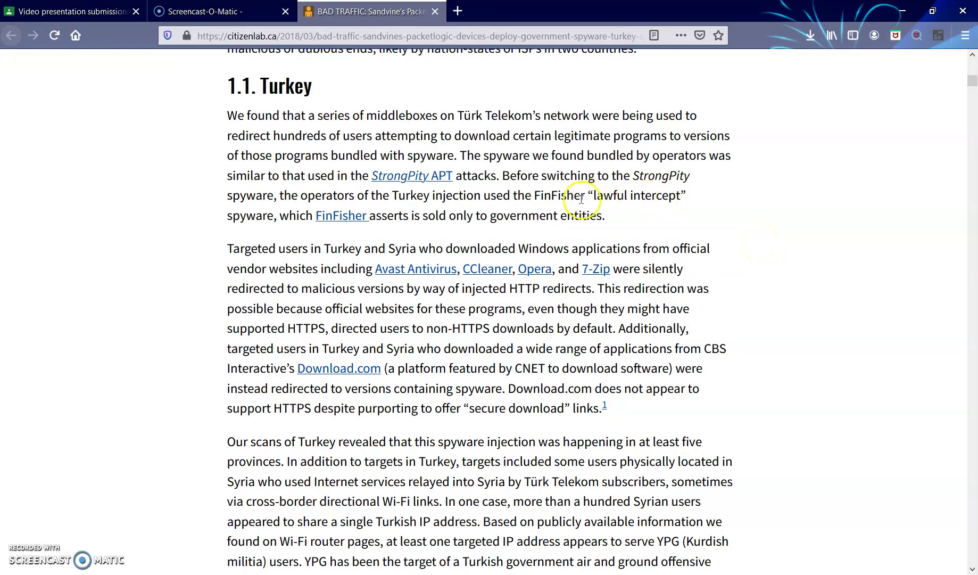
left_click_drag(560, 136, 453, 155)
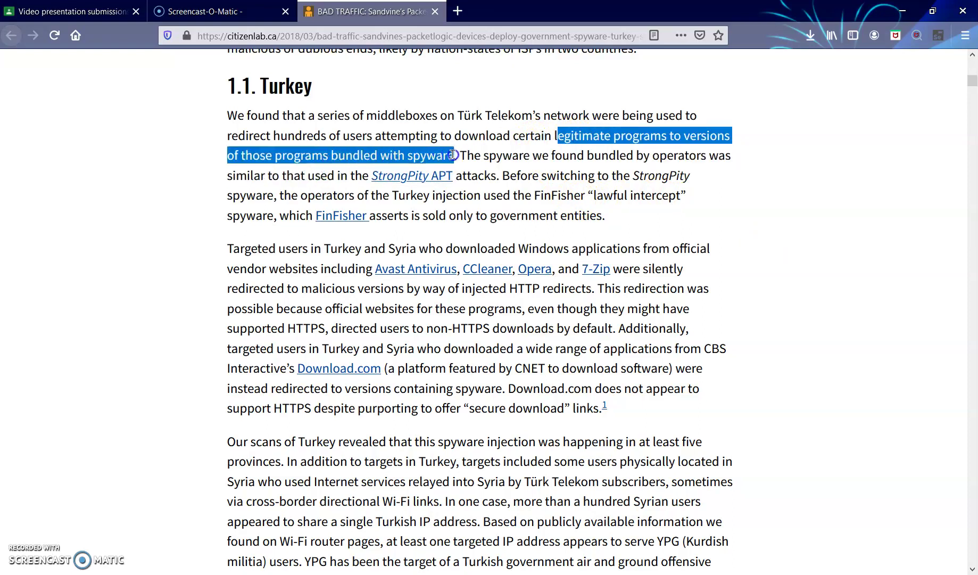
left_click(566, 159)
- Switch back to NetworkMiner and load the turkey-malware-injection capture from the CYBER_FORENSICS folder
key("alt+Tab")
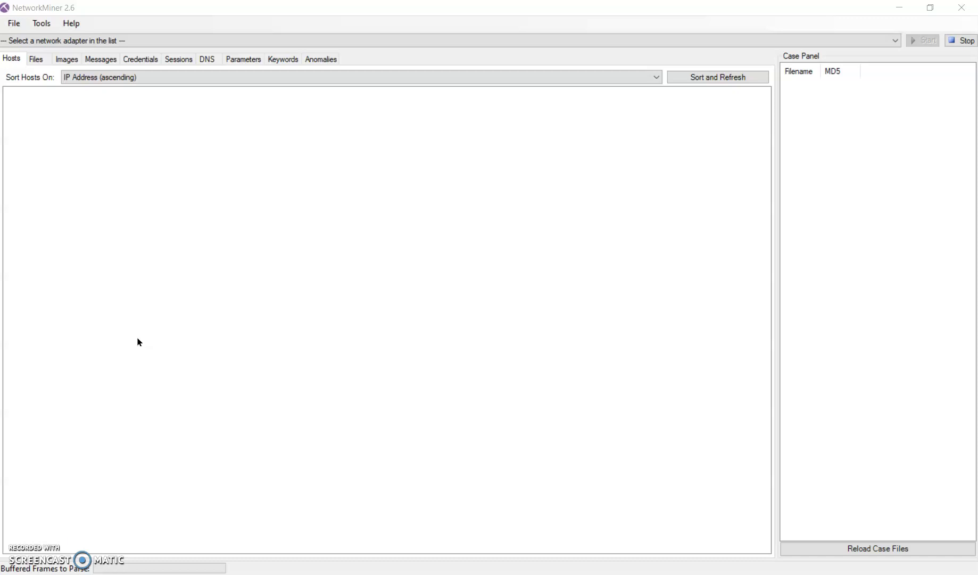
left_click(15, 30)
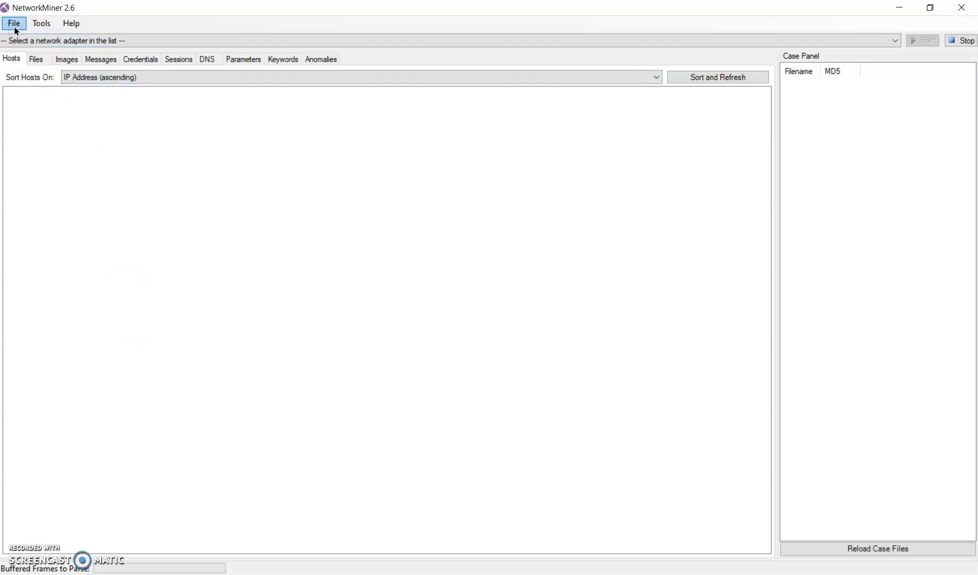
left_click(15, 27)
left_click(39, 39)
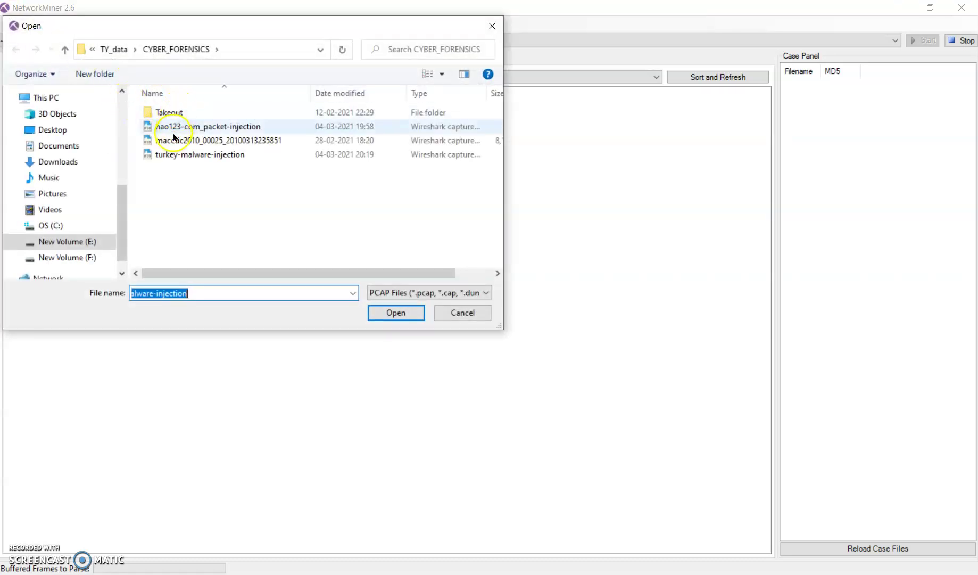
left_click(204, 156)
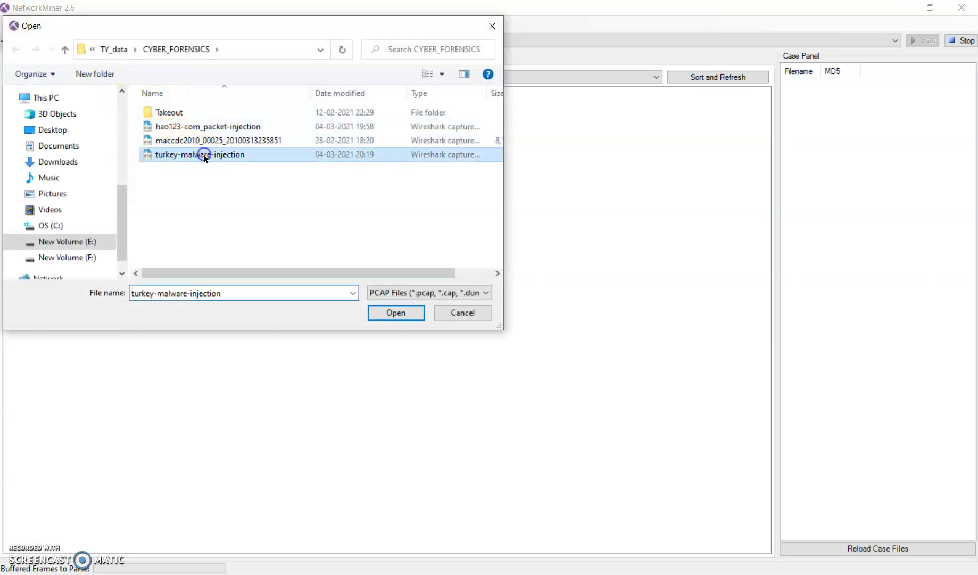
left_click(395, 314)
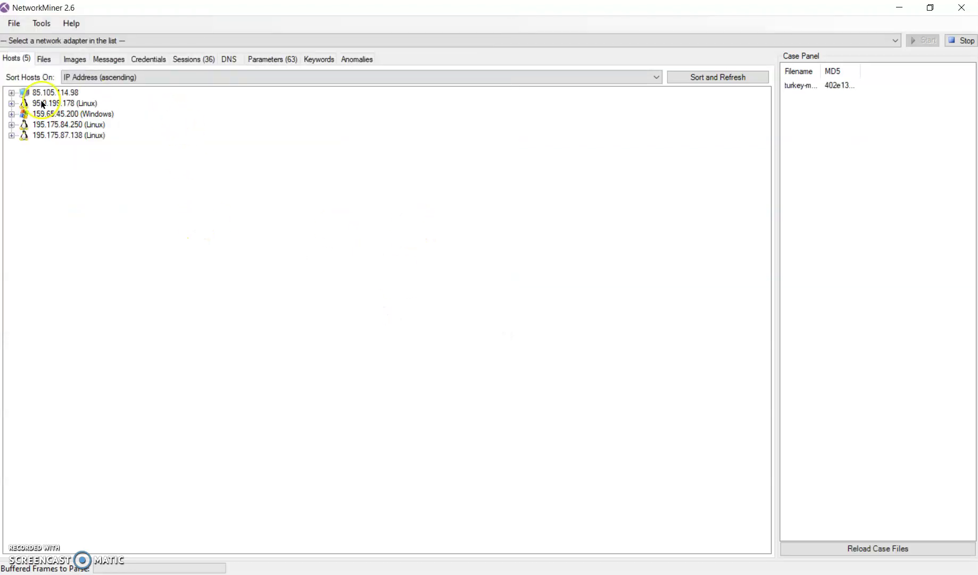
- Expand the details of hosts 85.105.114.98, 95.0.199.178 and 159.65.45.200, including the first host's open TCP ports
left_click(12, 93)
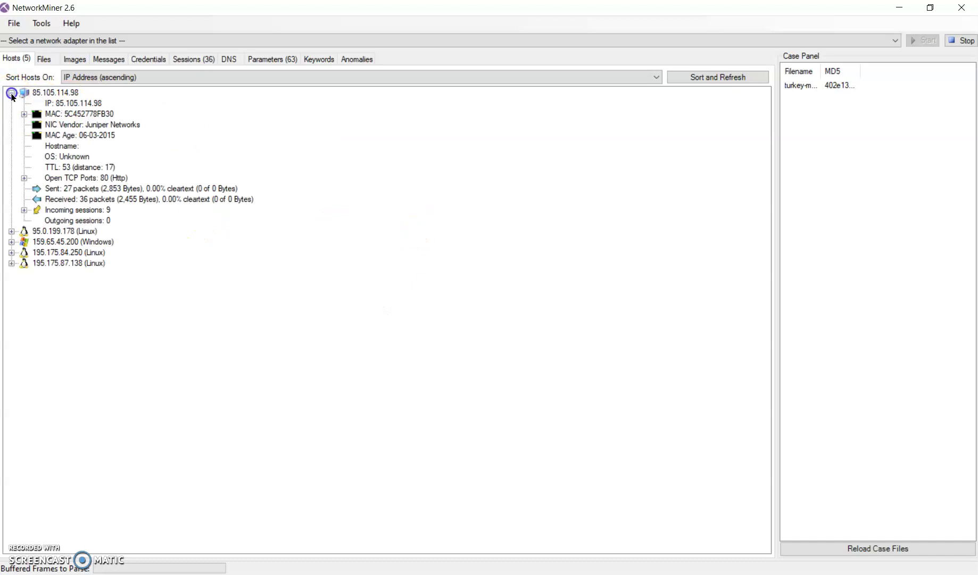
left_click(11, 232)
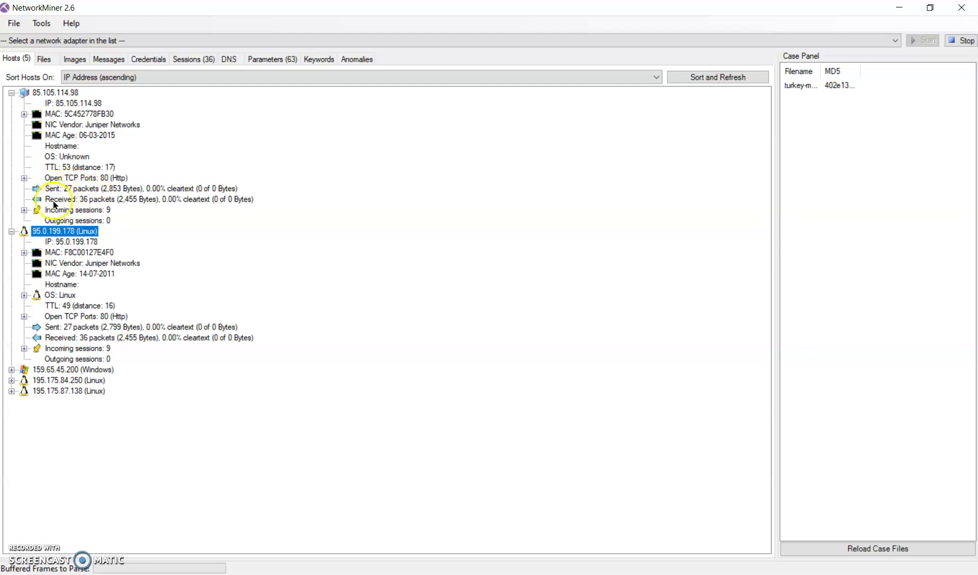
left_click(24, 177)
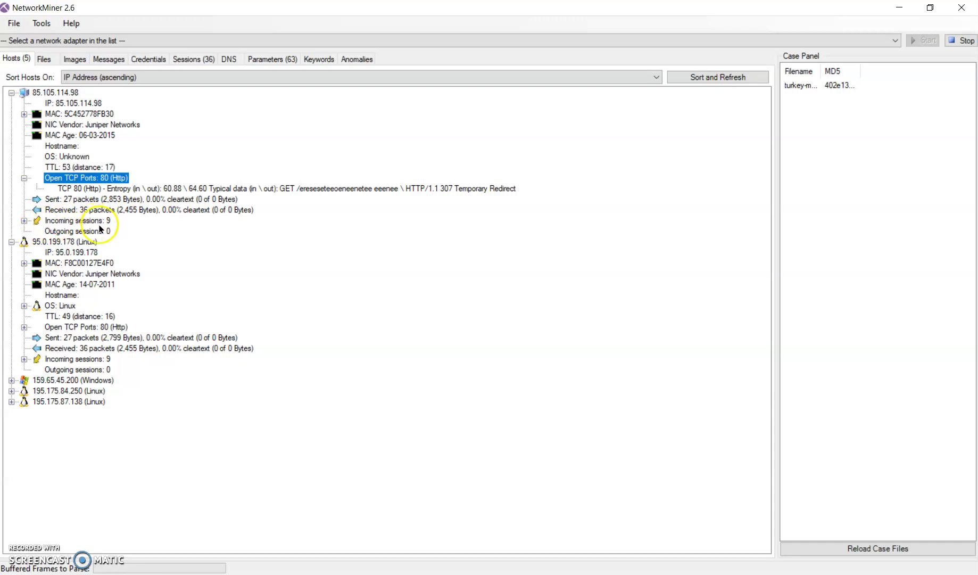
left_click(12, 381)
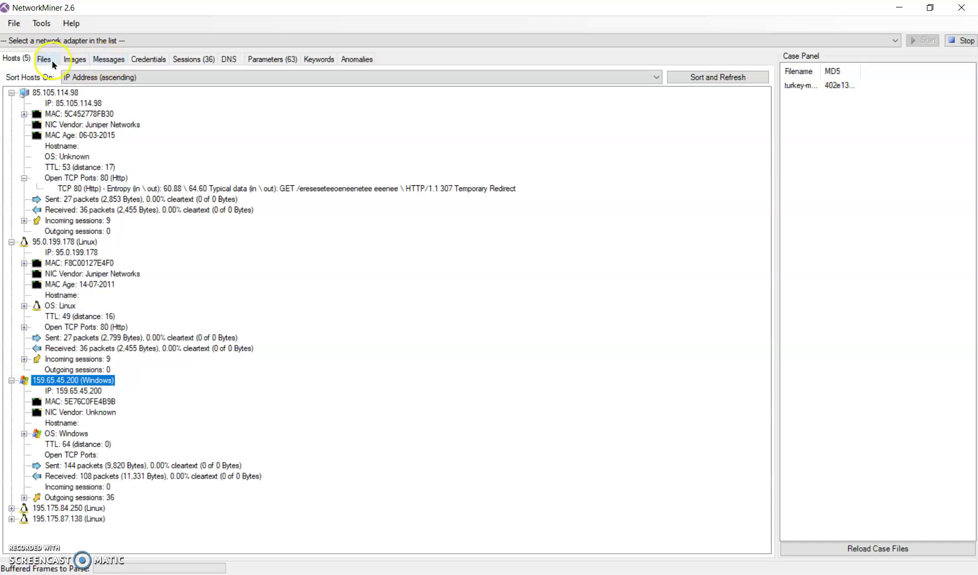
- Check the files, sessions and DNS records extracted from the loaded capture
left_click(53, 63)
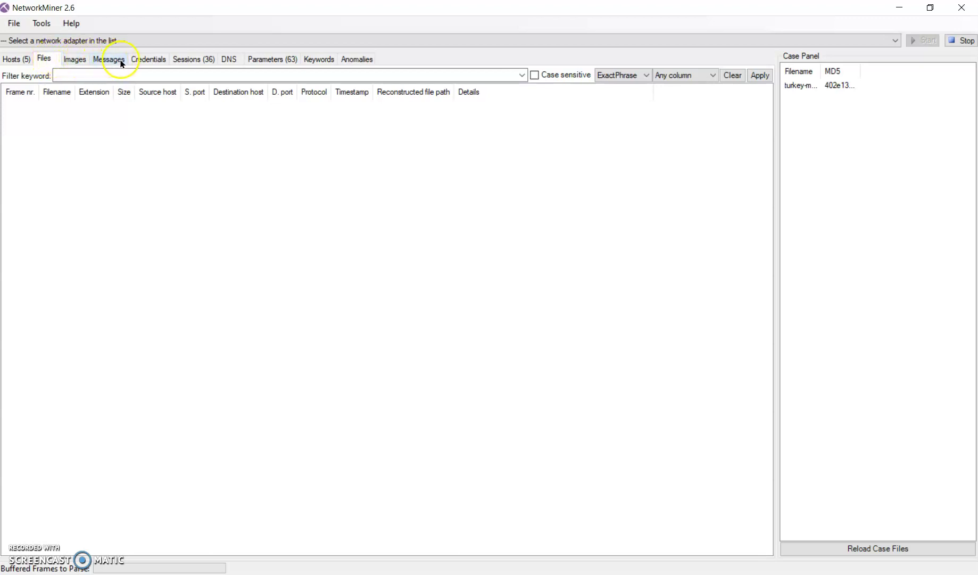
left_click(194, 61)
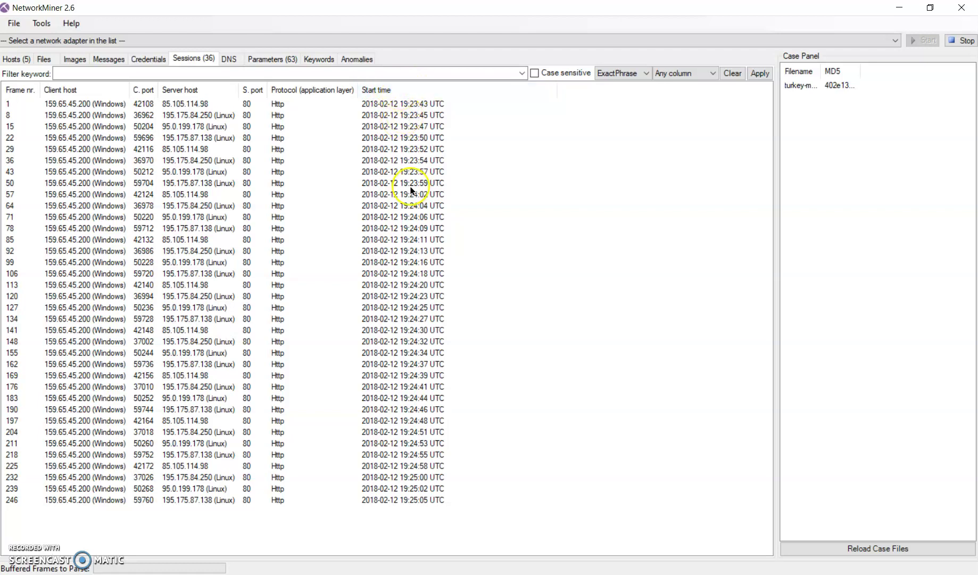
left_click(232, 62)
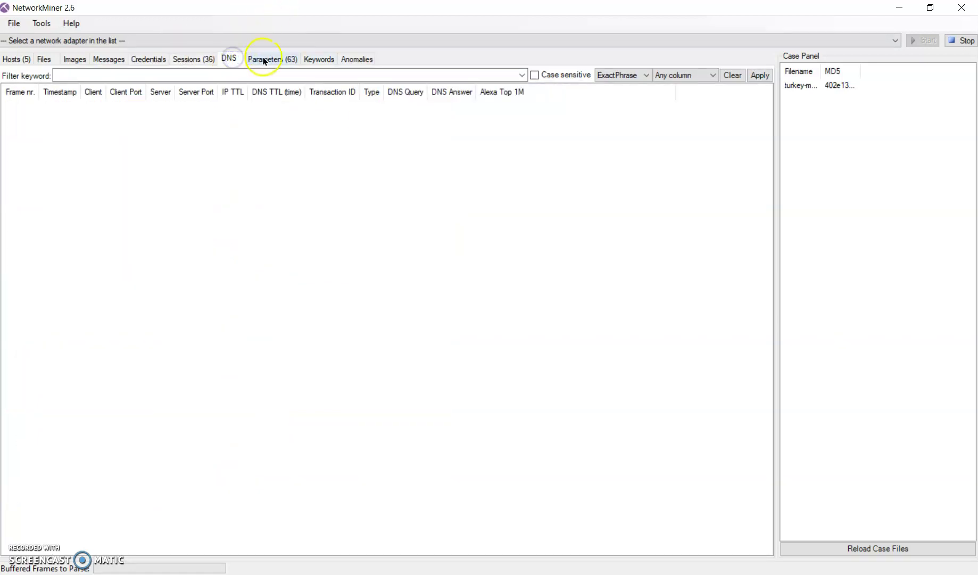
- Examine the capture's parameters for the /opera/stable/windows GET requests and the HTTP status, Location and Connection entries of frame 19
left_click(281, 62)
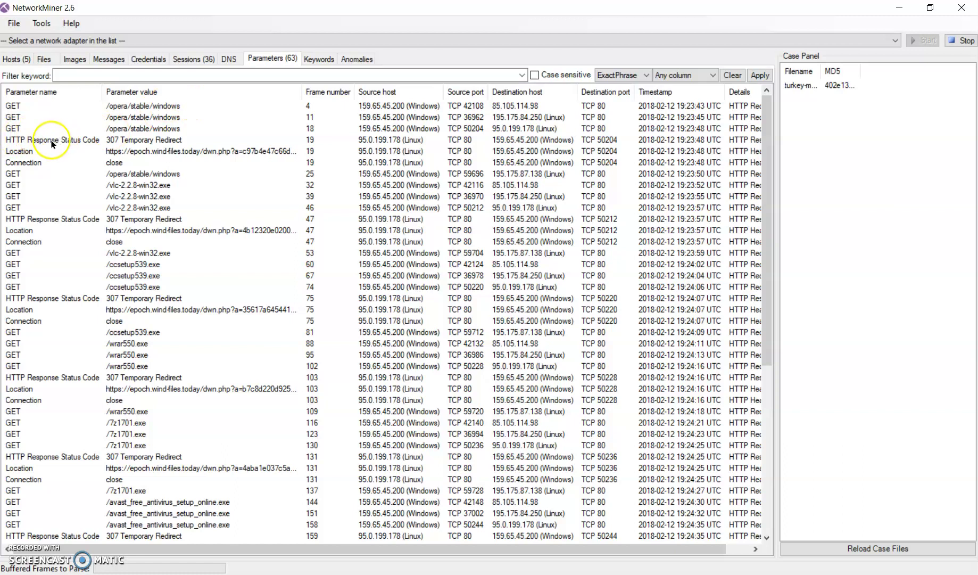
left_click(133, 105)
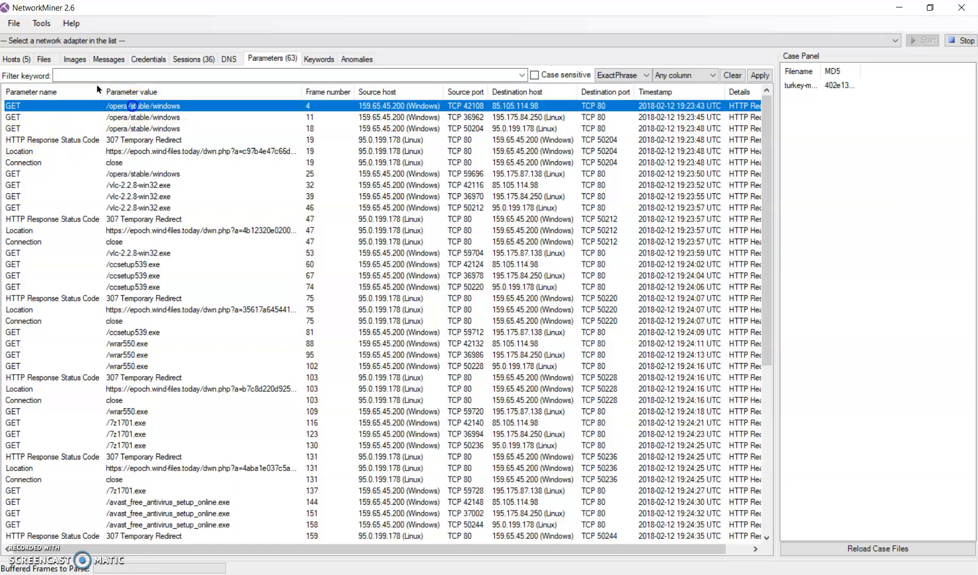
left_click(149, 118)
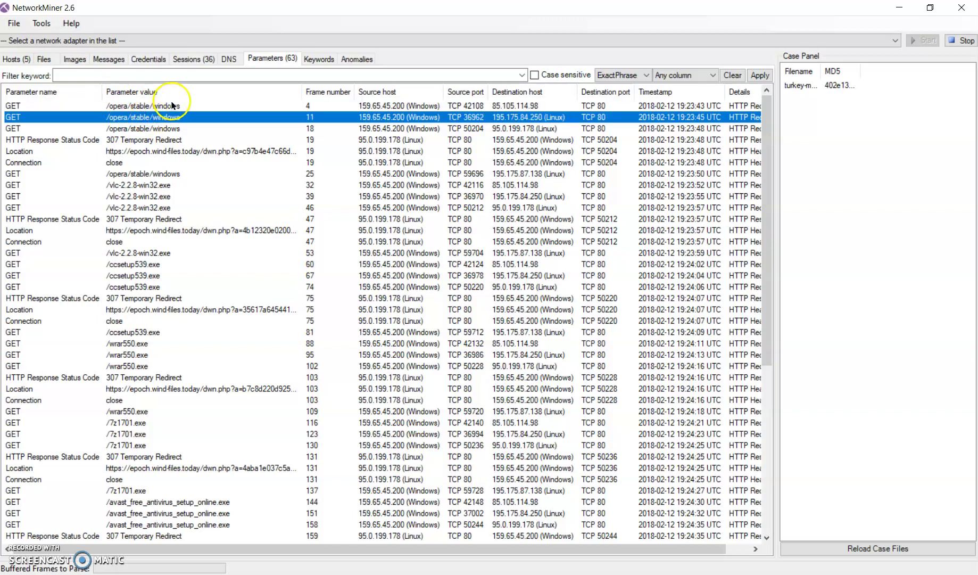
left_click(169, 106)
left_click(163, 117)
left_click(150, 129)
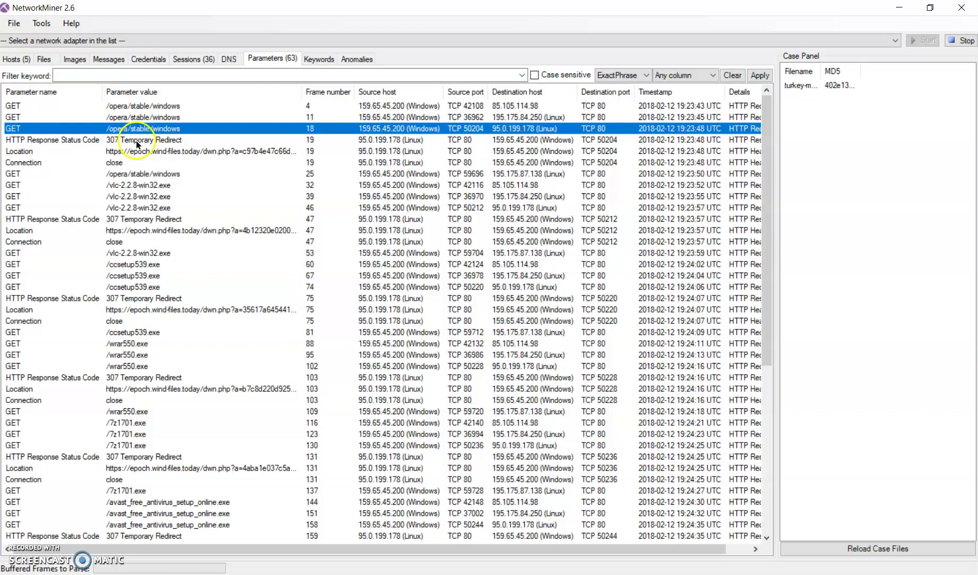
left_click(137, 141)
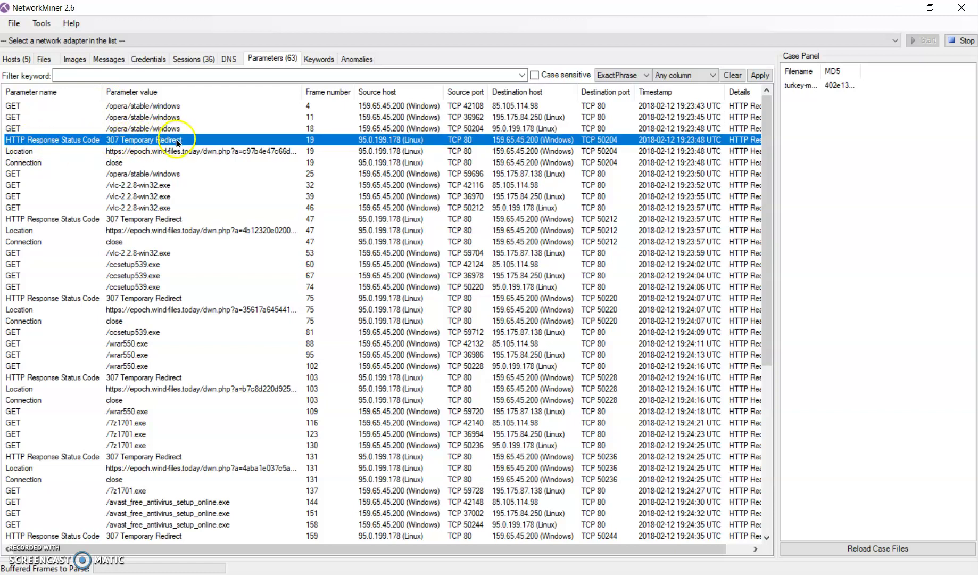
left_click(127, 152)
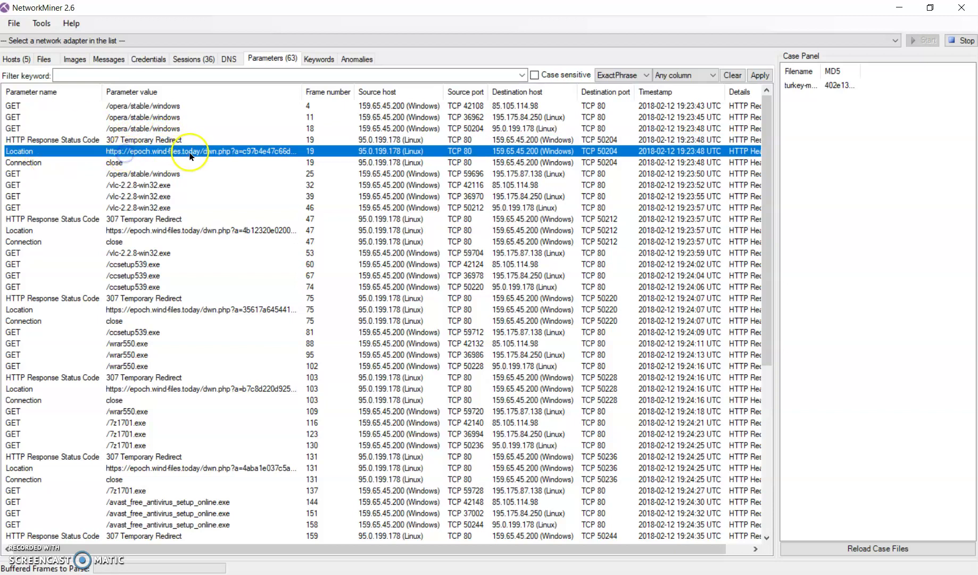
left_click(121, 163)
left_click(155, 174)
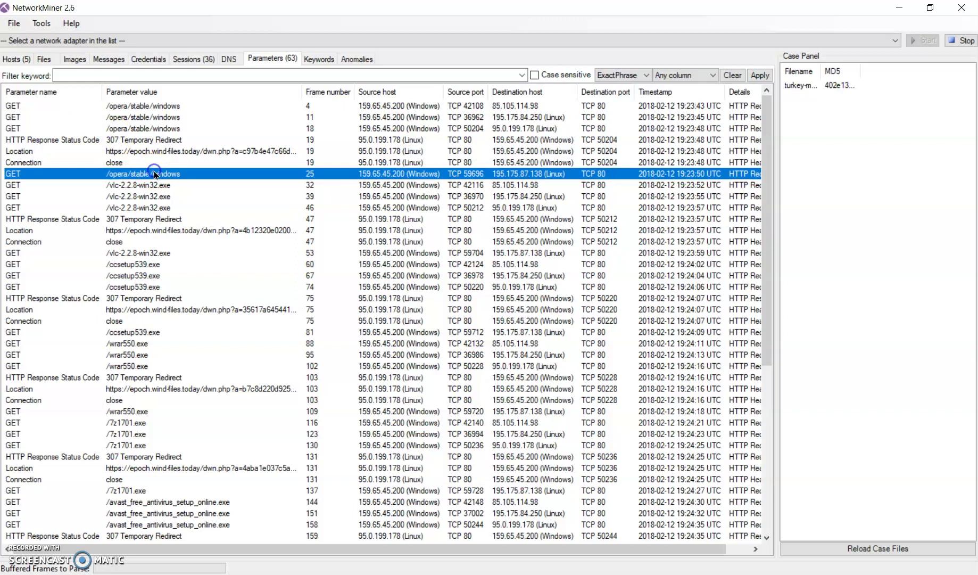
- Examine the /vlc-2.2.8-win32.exe GET requests in frames 39 and 46, and the IP, MAC and frame details in the capture's anomalies
left_click(143, 196)
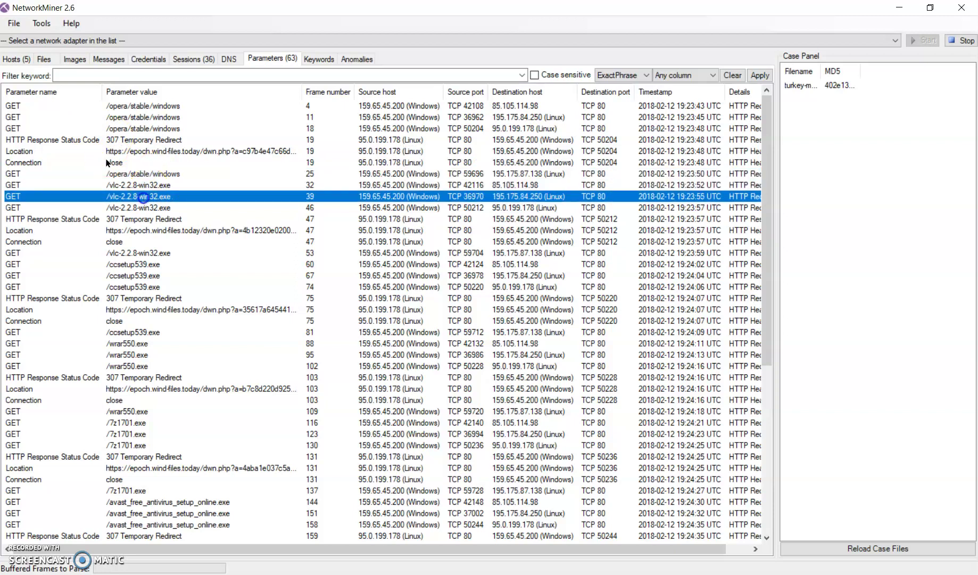
left_click(140, 208)
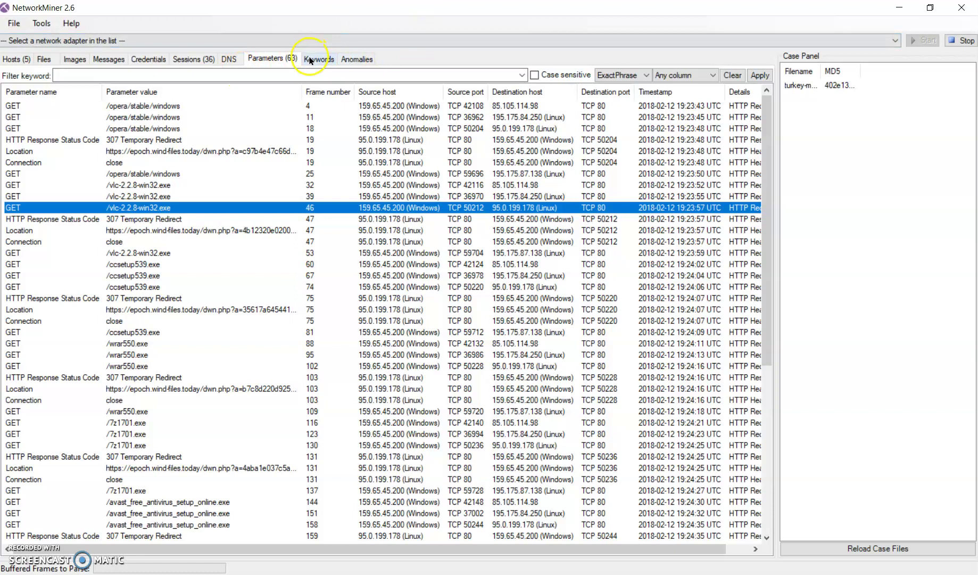
left_click(357, 60)
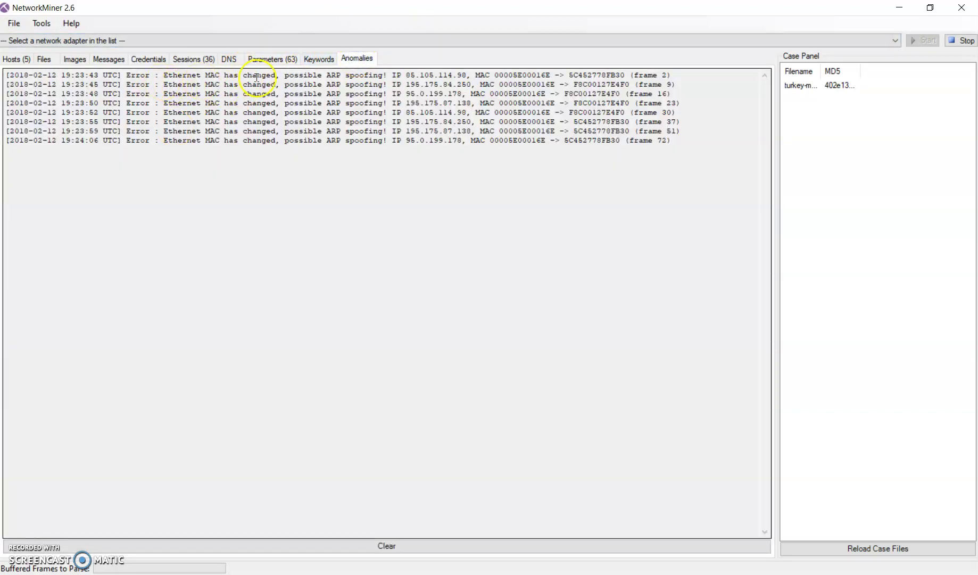
left_click_drag(285, 75, 354, 79)
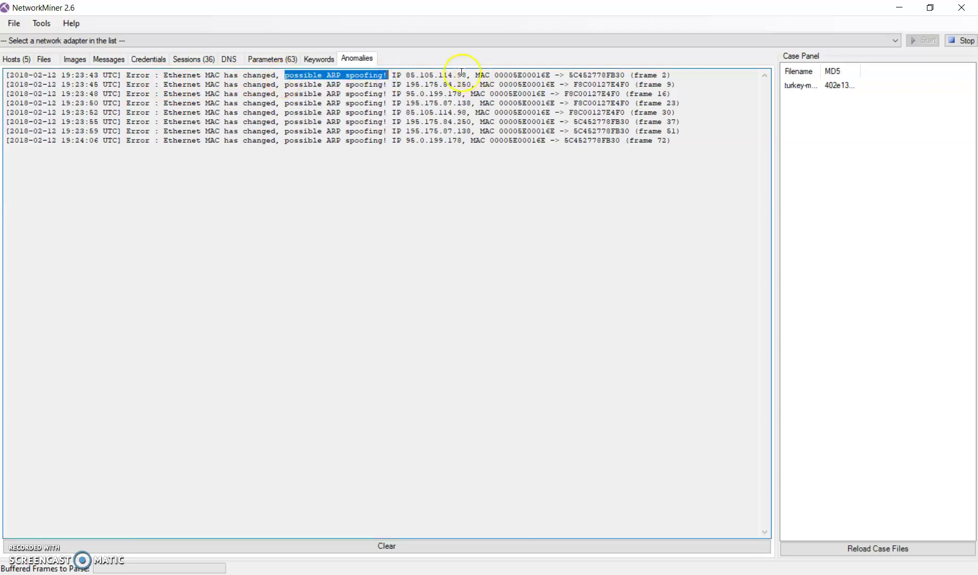
left_click(420, 81)
left_click_drag(391, 78, 680, 138)
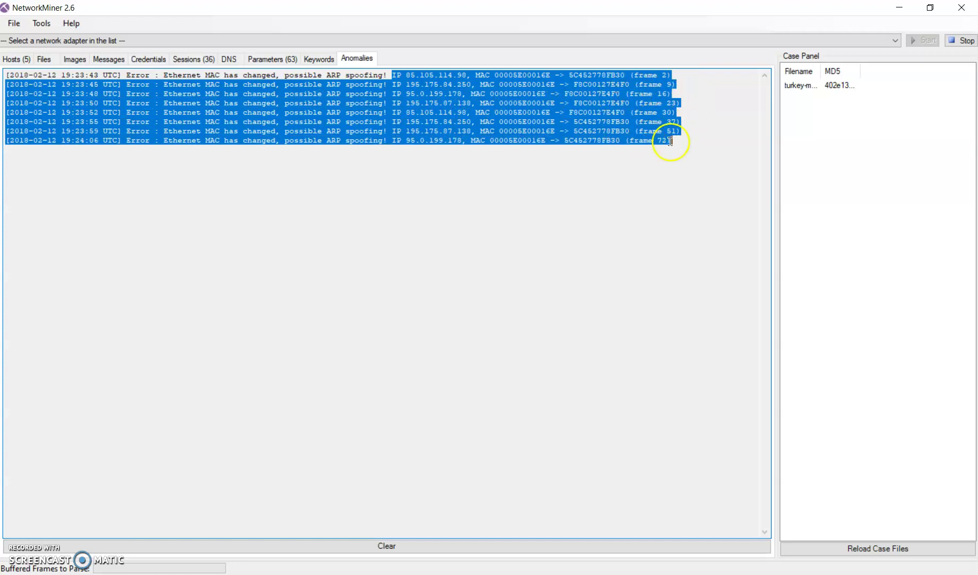
left_click(687, 93)
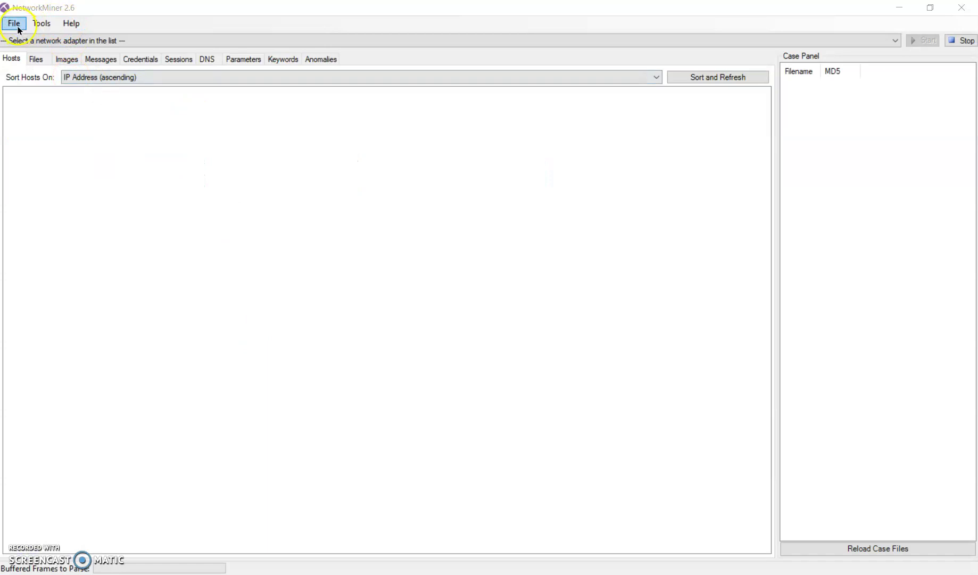
- Load the hao123-com_packet-injection capture from the CYBER_FORENSICS folder
left_click(16, 25)
left_click(24, 38)
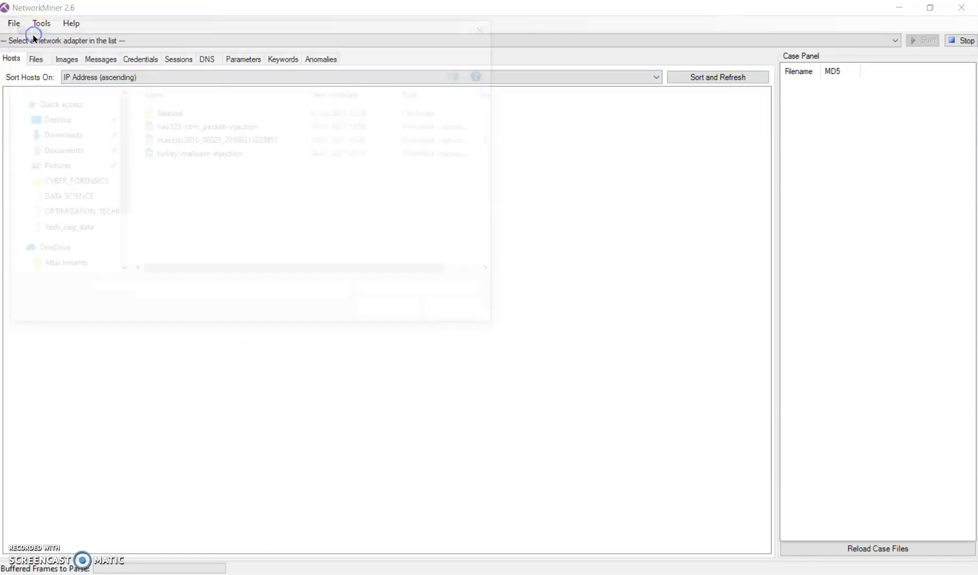
left_click(210, 126)
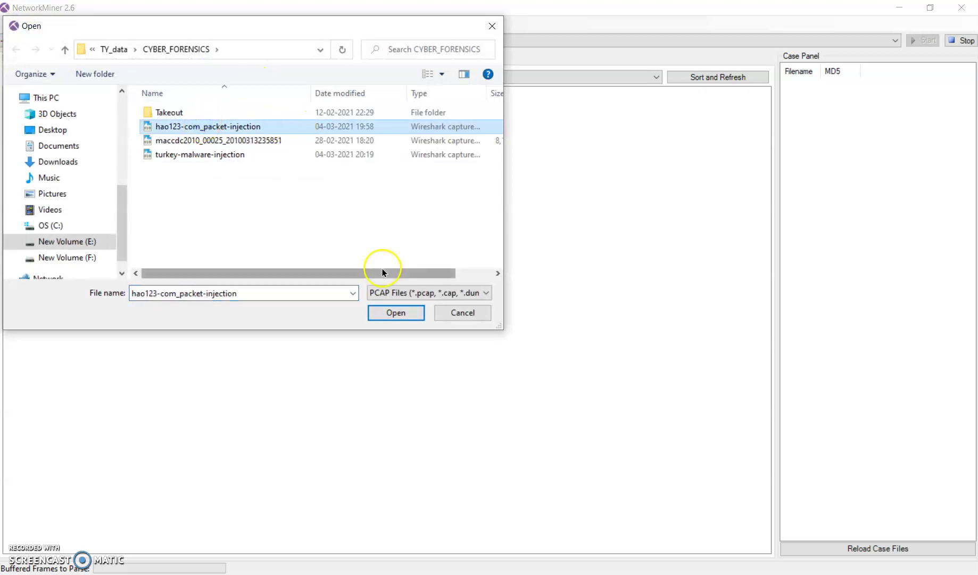
left_click(404, 316)
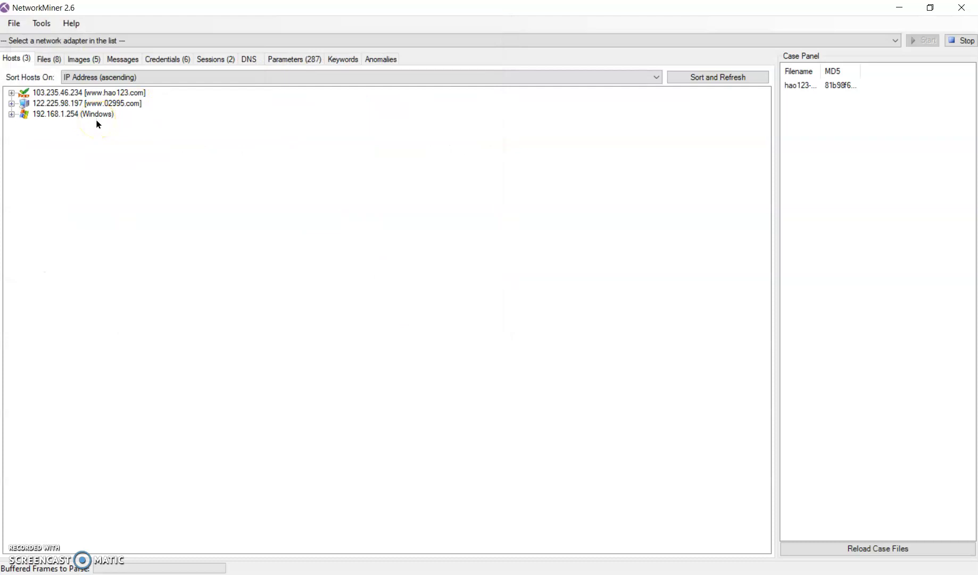
- Expand hosts 103.235.46.234, 122.225.98.197 and 192.168.1.254, including the host details of 192.168.1.254
left_click(11, 94)
left_click(11, 231)
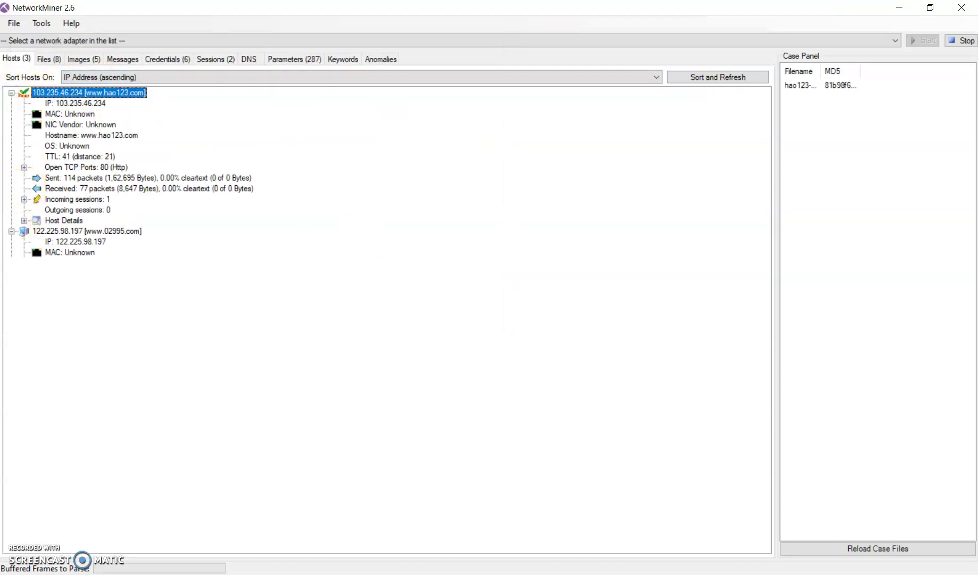
left_click(11, 360)
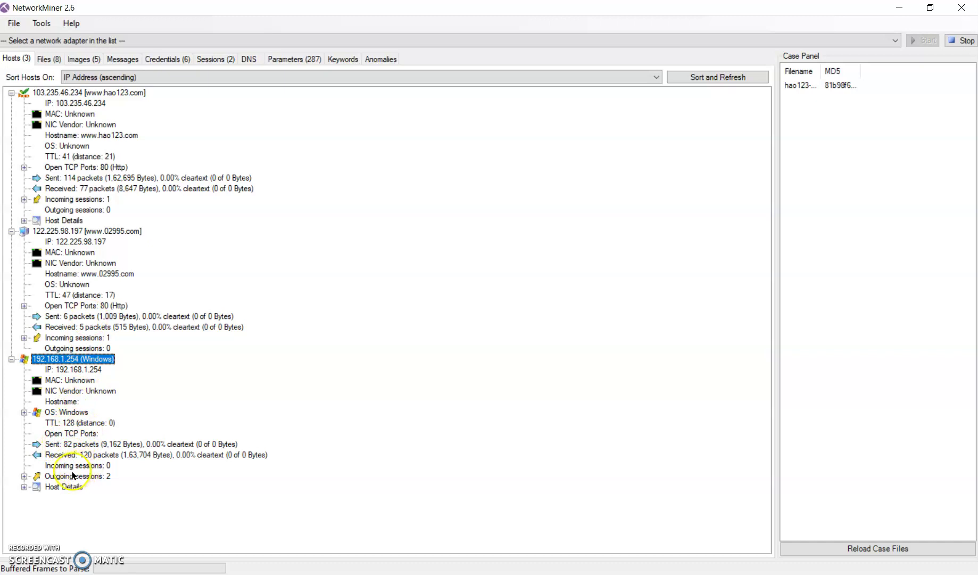
left_click(24, 487)
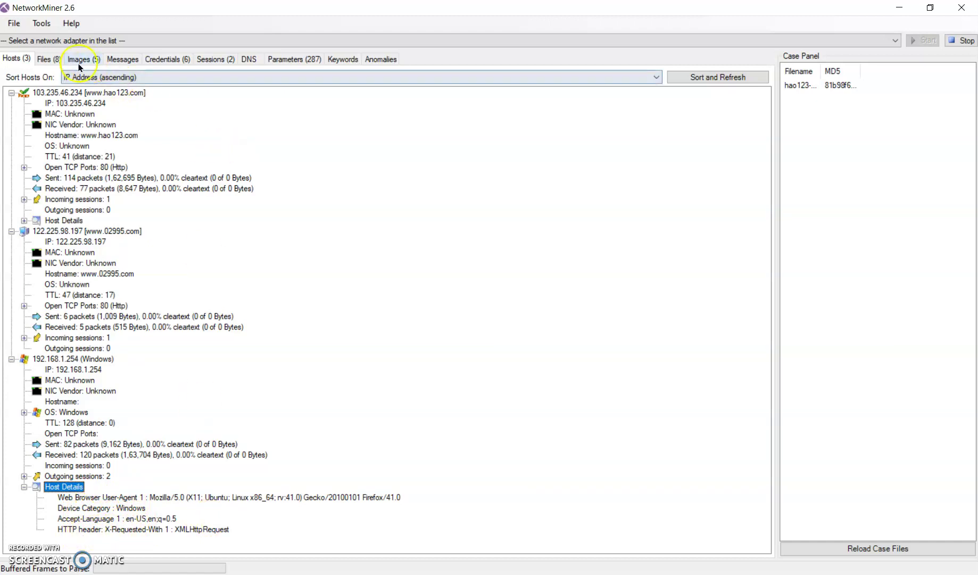
- Review the capture's extracted files and images, viewing d64d08227f0492df.jpg at full size and closing it
left_click(53, 62)
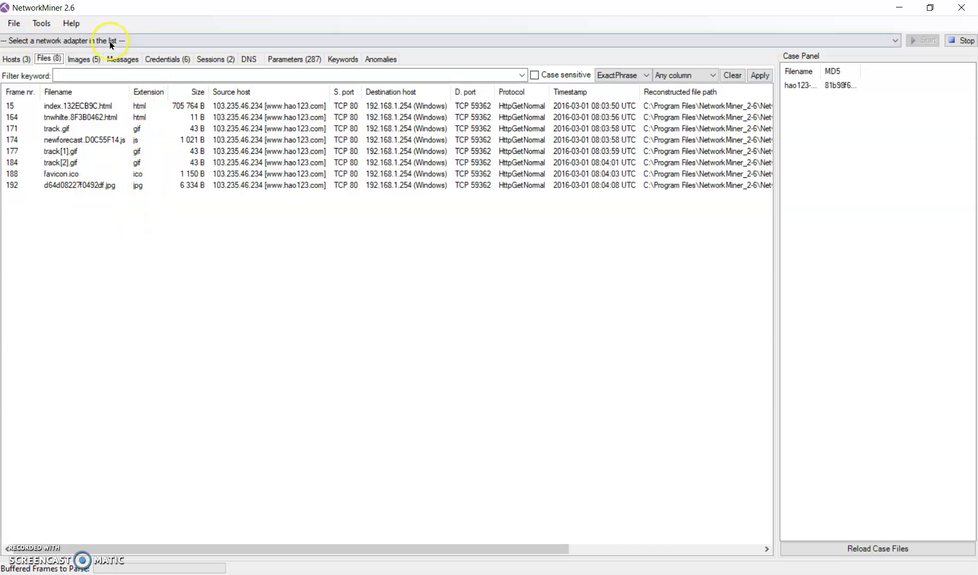
left_click(90, 60)
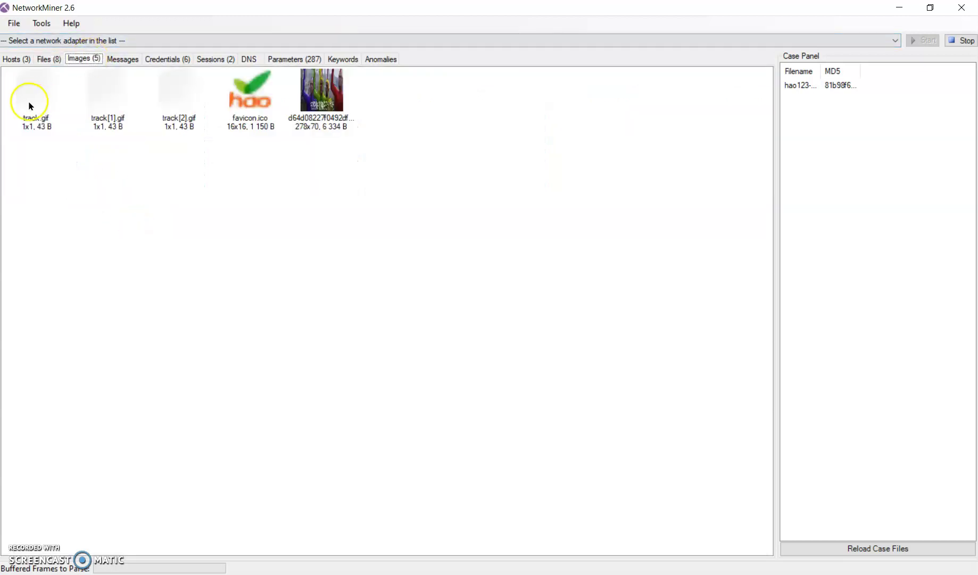
mouse_move(326, 104)
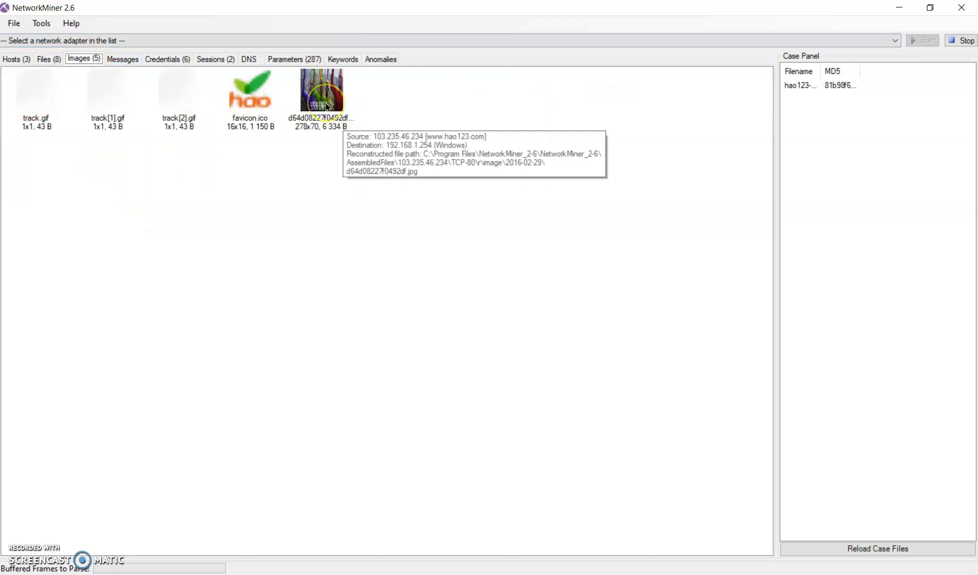
left_click(328, 107)
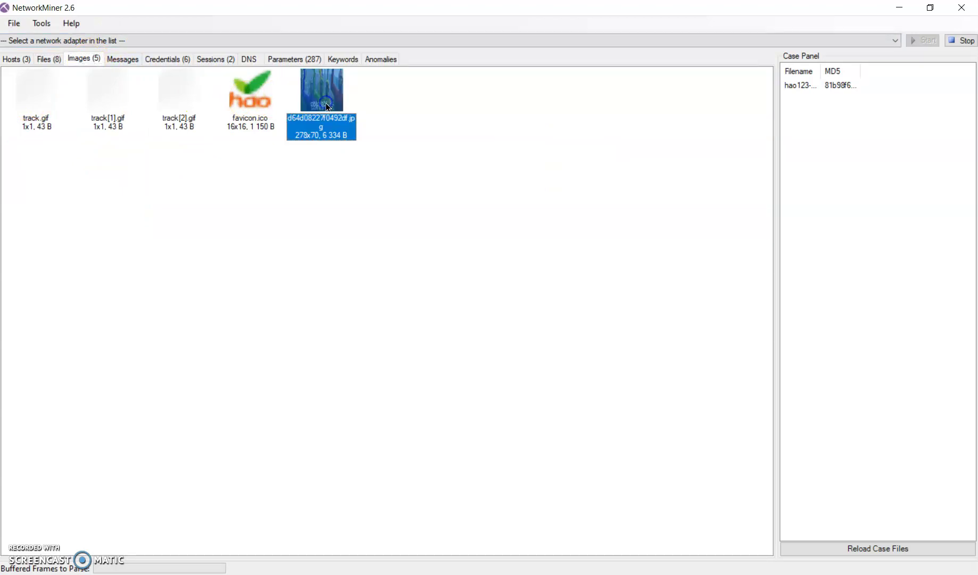
double_click(344, 120)
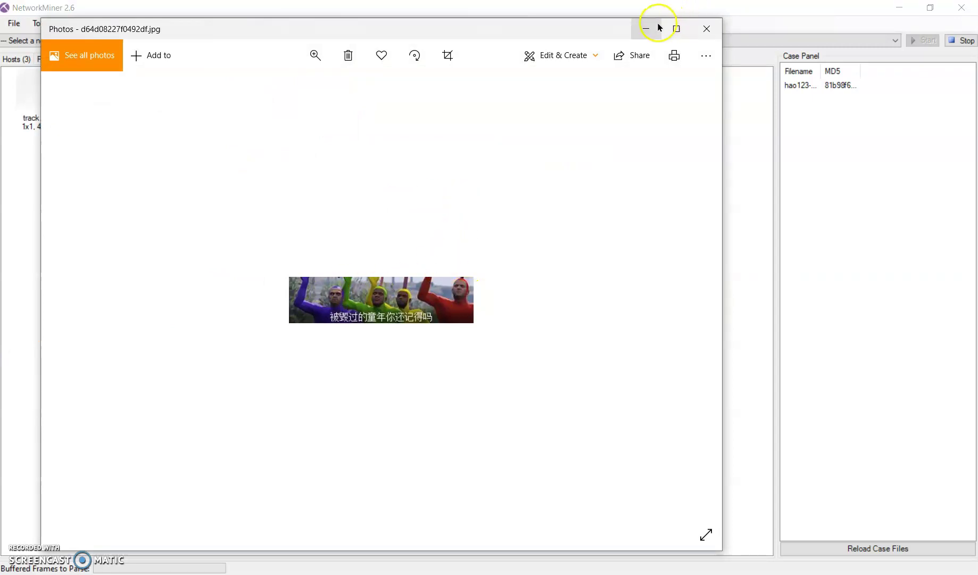
left_click(699, 29)
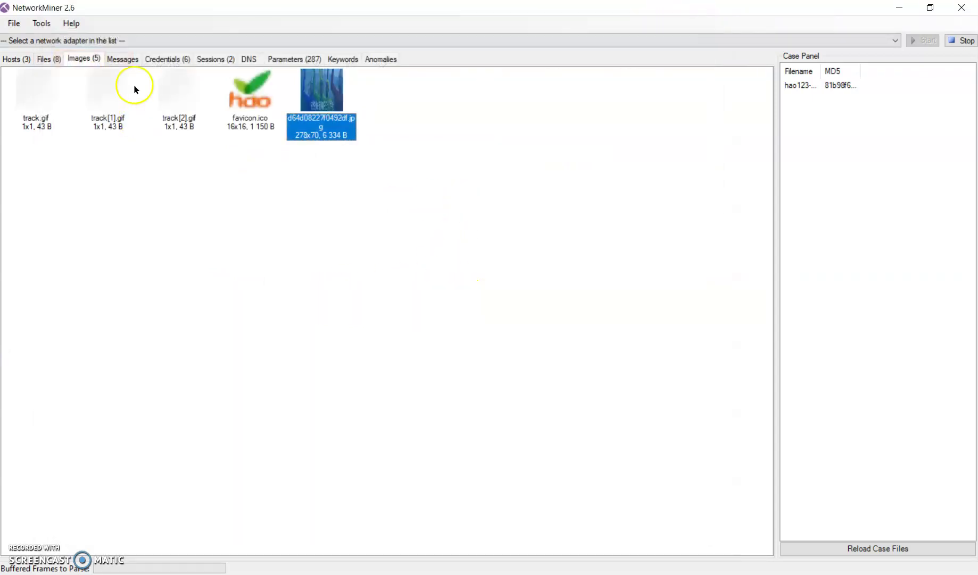
- Check the messages, credentials, sessions, parameters and keywords of the hao123 capture
left_click(127, 60)
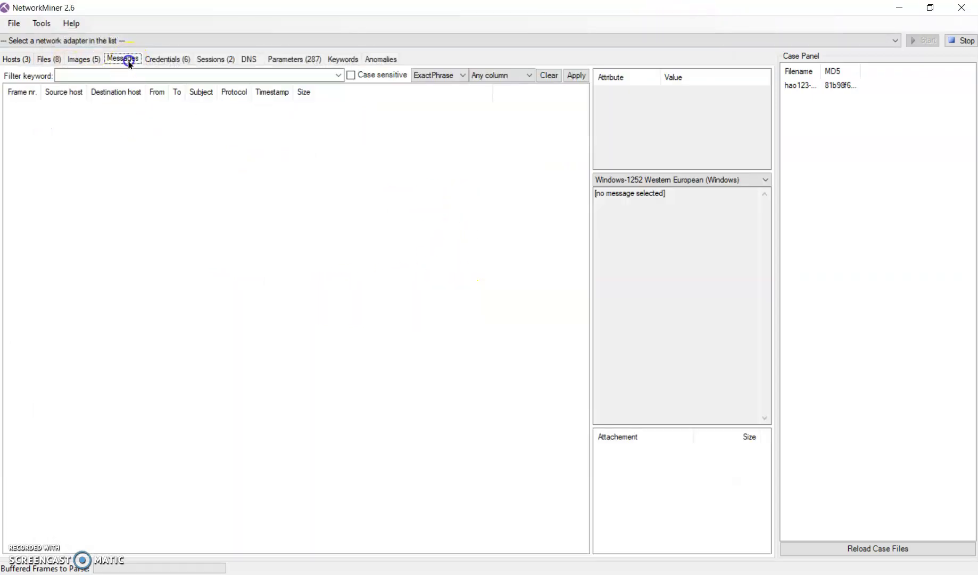
left_click(164, 63)
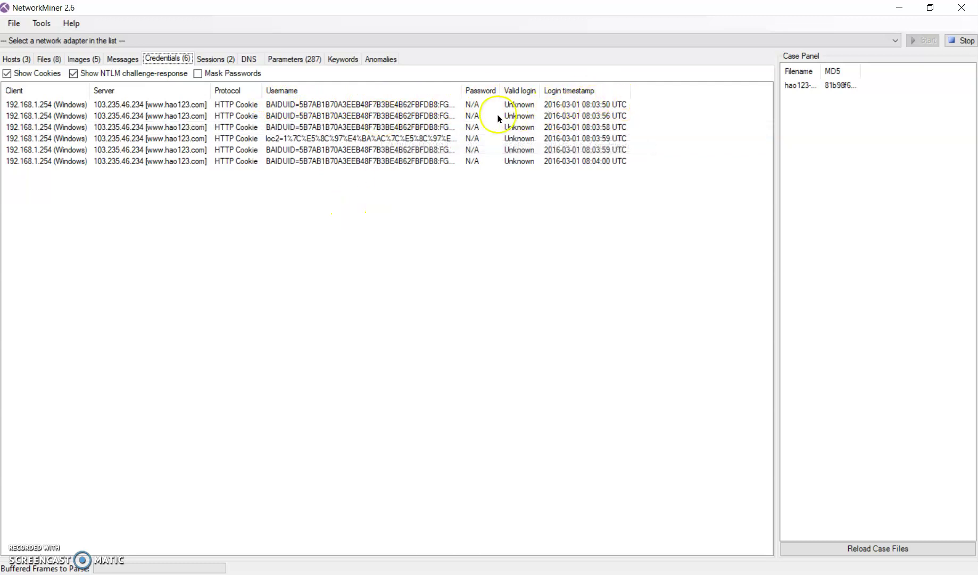
left_click(208, 61)
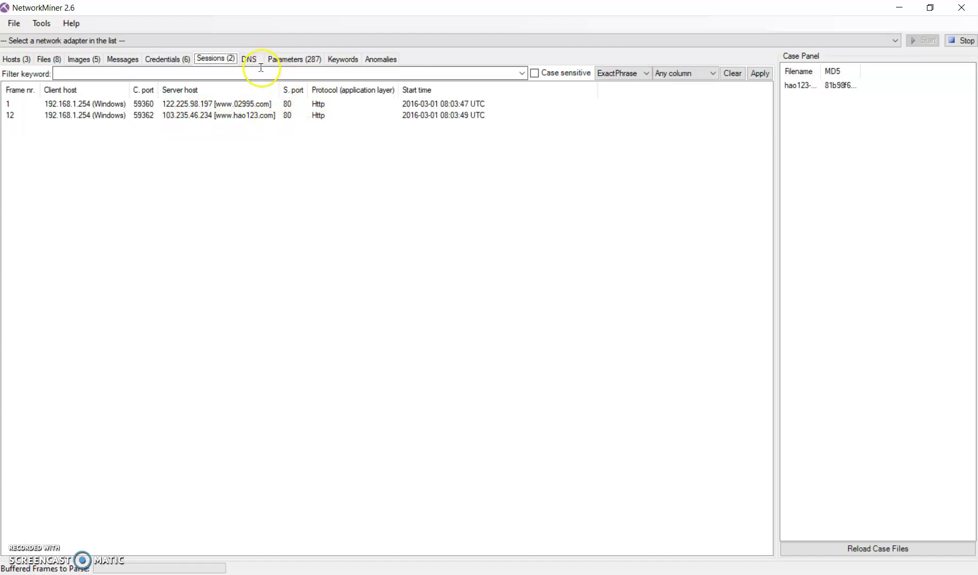
left_click(286, 60)
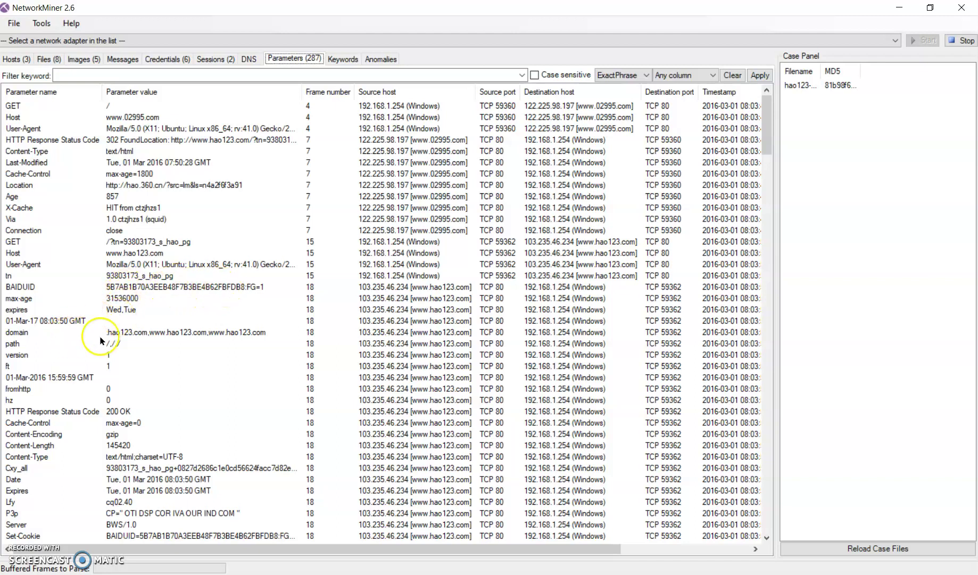
left_click(335, 61)
- Filter the capture's parameters by the keyword BAIDU
left_click(306, 59)
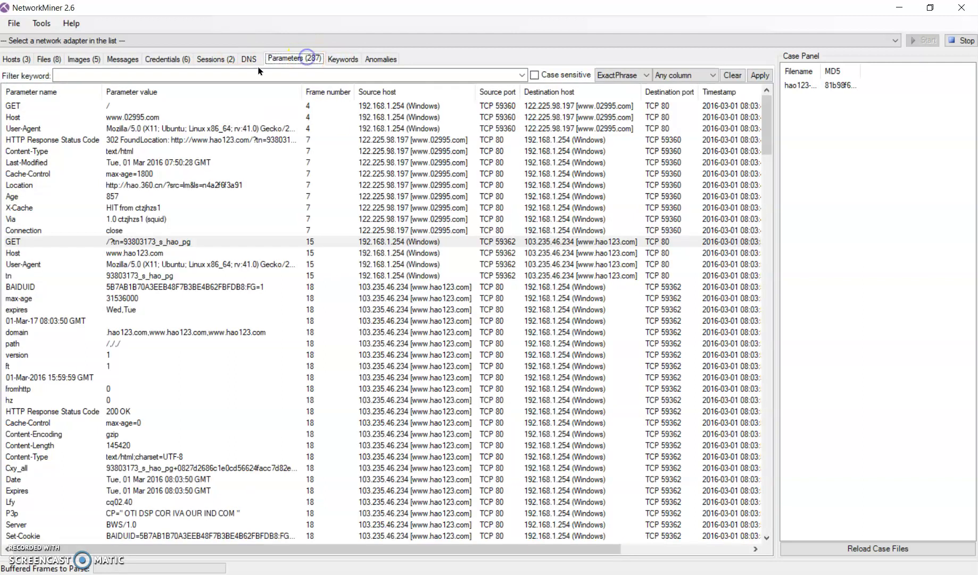
left_click(151, 77)
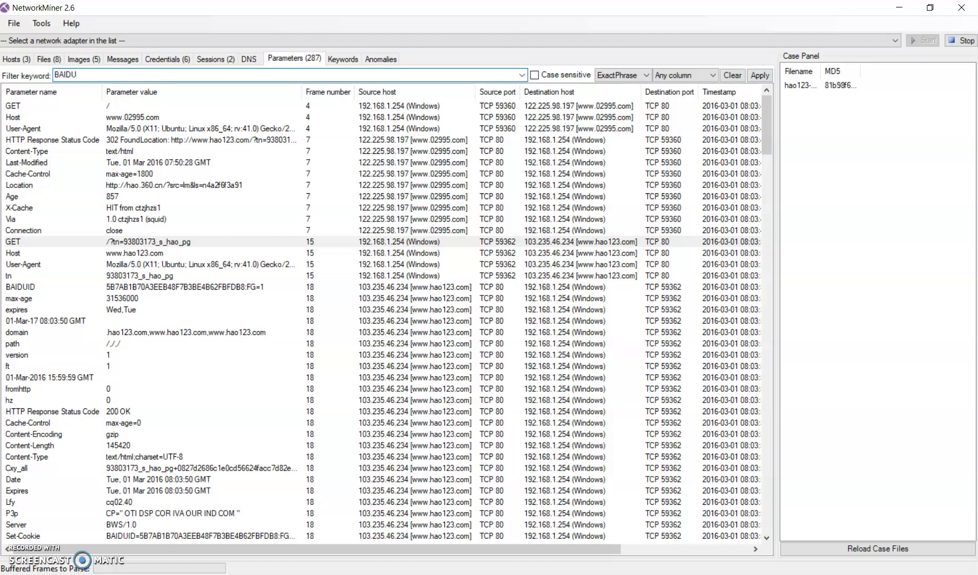
key("Return")
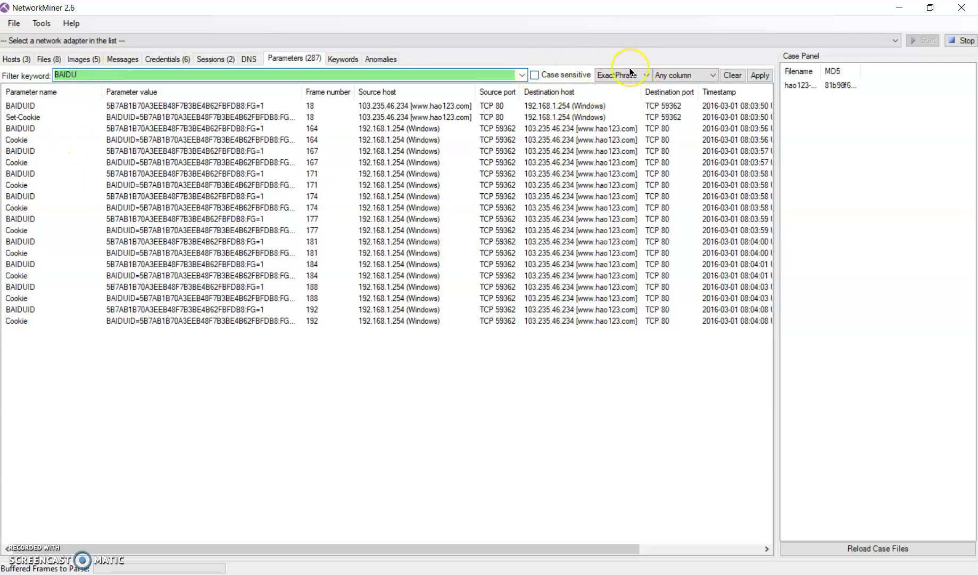
- Look through the filter's case-sensitivity, phrase-matching and column options, and clear the BAIDU filter
left_click(534, 76)
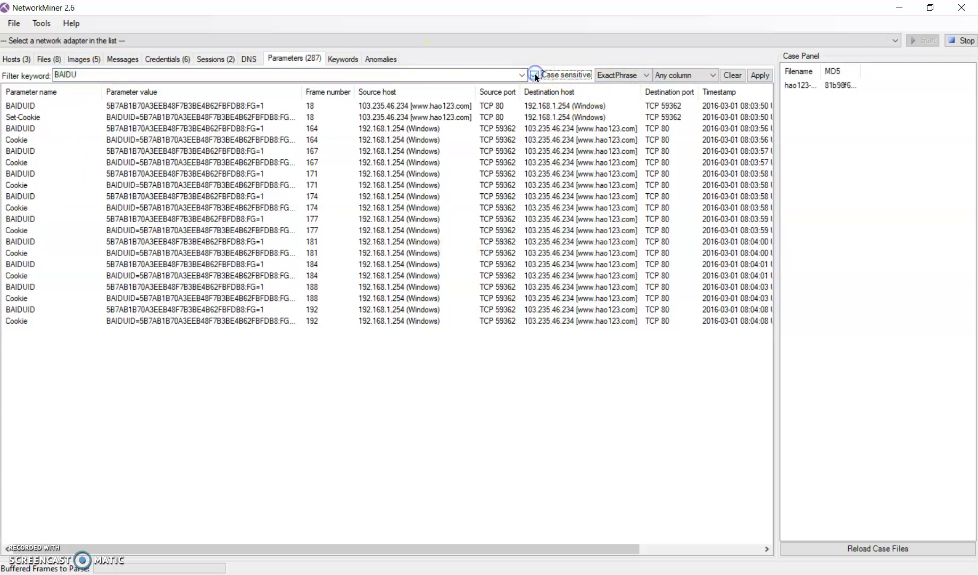
left_click(646, 75)
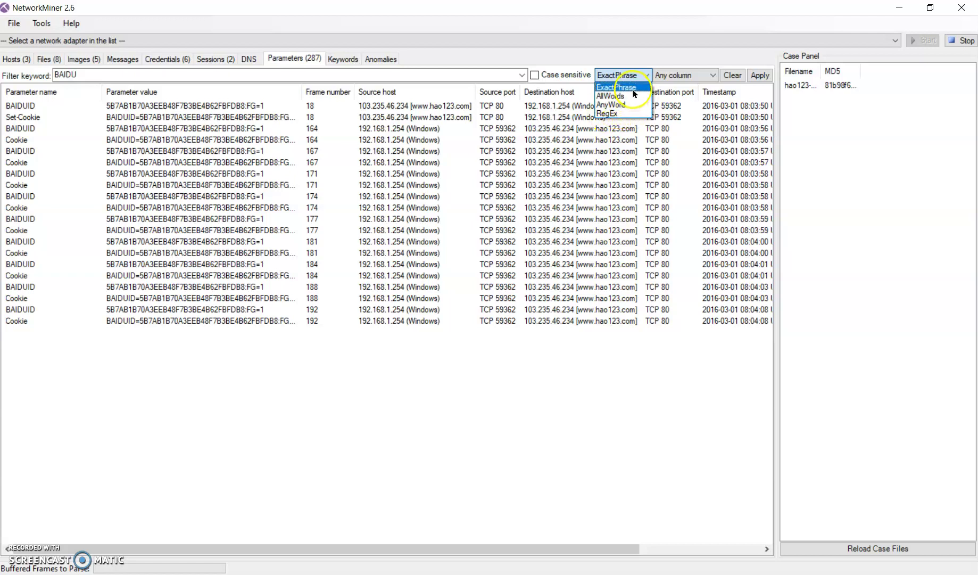
left_click(708, 75)
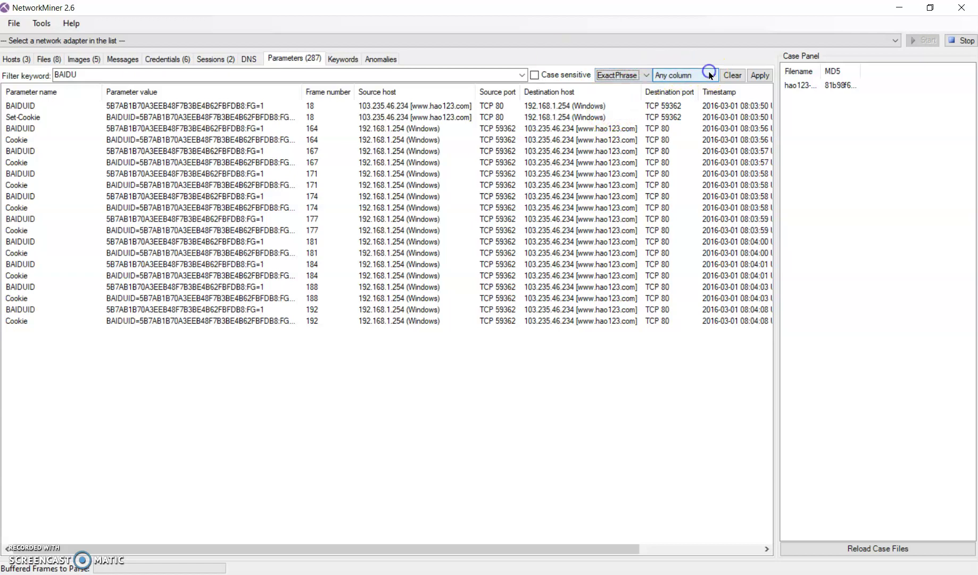
left_click(728, 78)
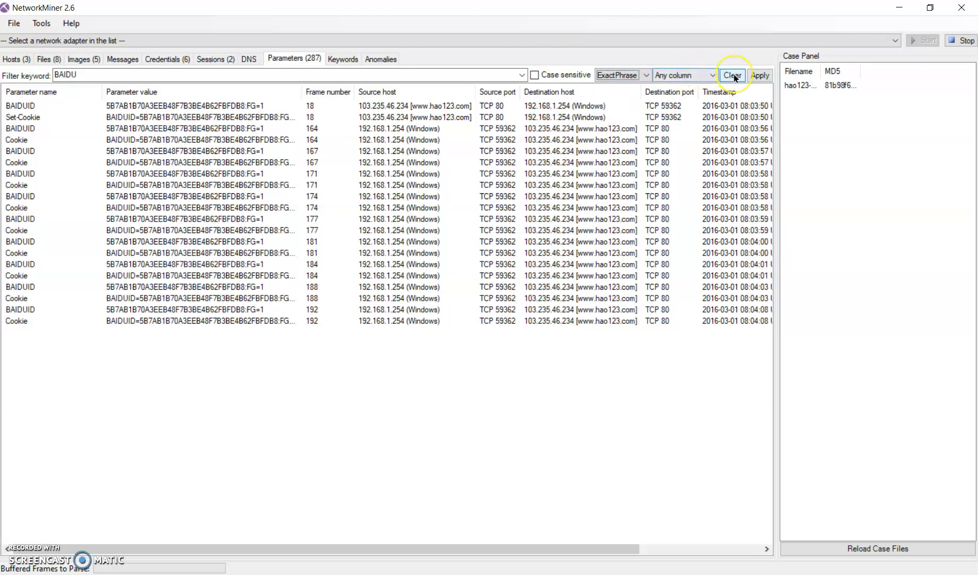
left_click(735, 78)
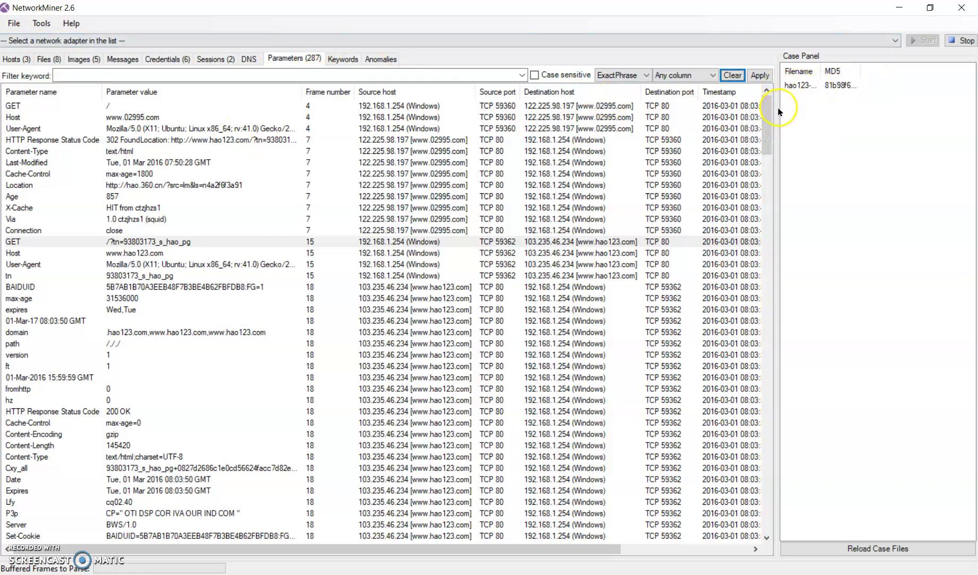
- Widen the Case Panel and its Filename and MD5 columns so the loaded capture's full name and hash fit
left_click_drag(693, 113, 680, 113)
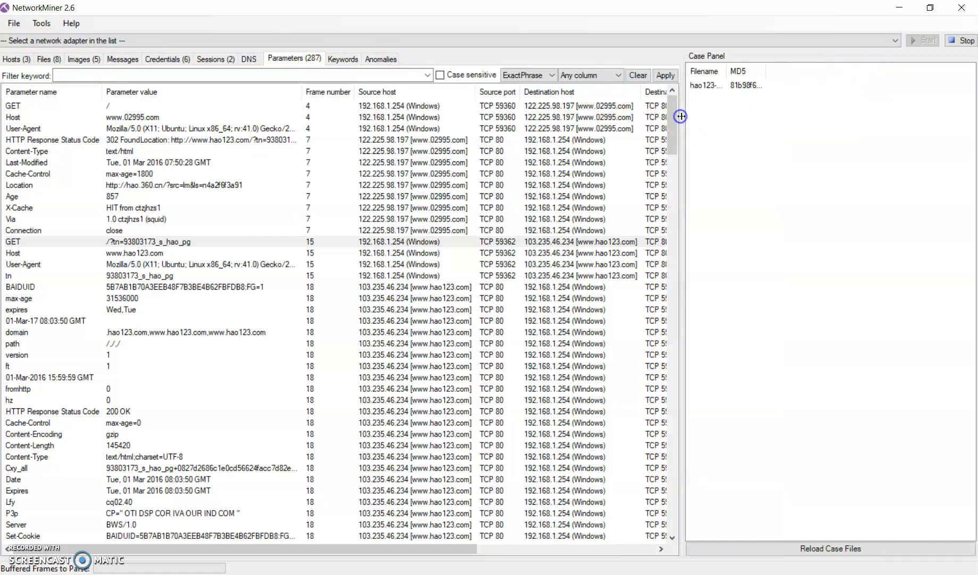
left_click_drag(763, 74, 898, 69)
left_click(697, 89)
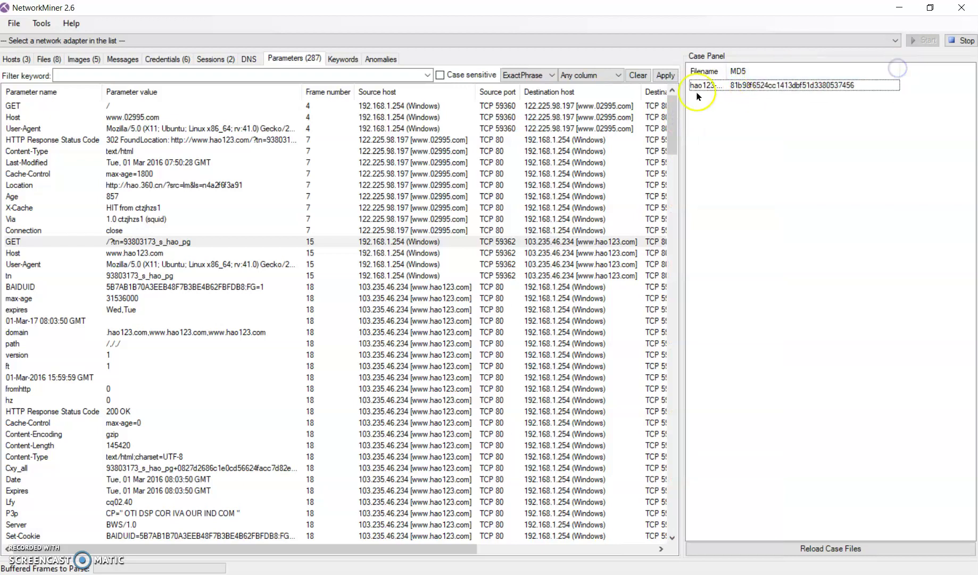
left_click_drag(729, 75, 804, 71)
left_click(837, 102)
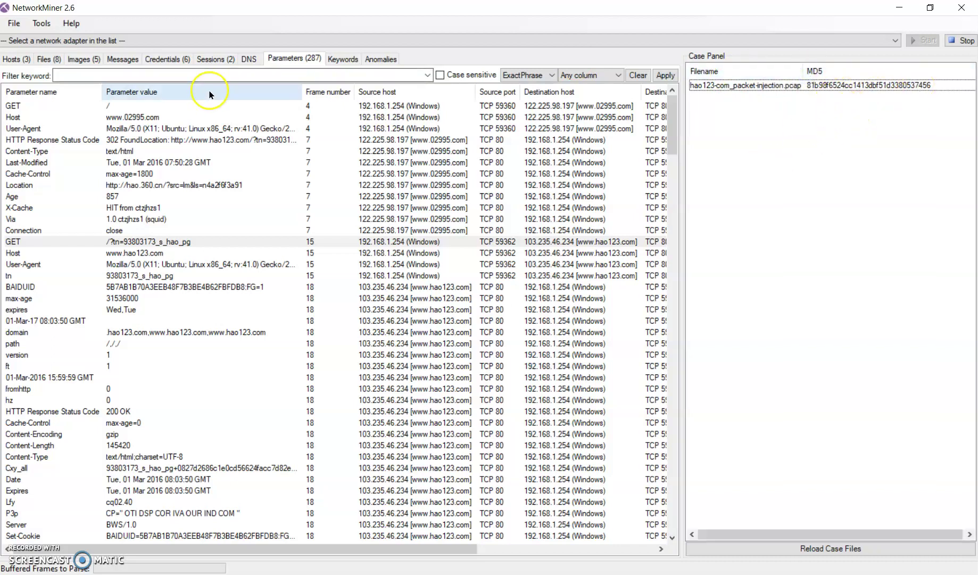
mouse_move(737, 86)
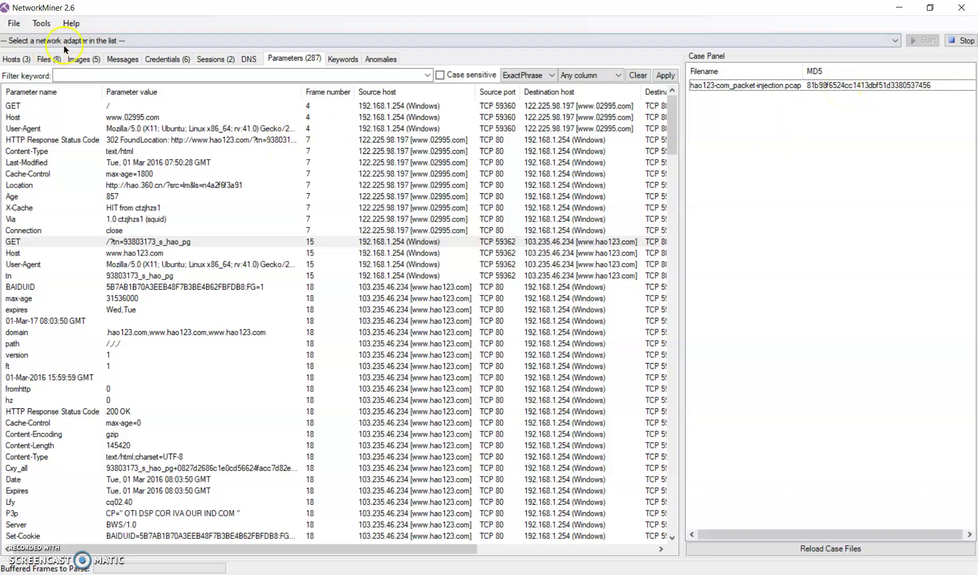
- Check the source, destination and reconstructed path of the extracted favicon.ico image
left_click(81, 60)
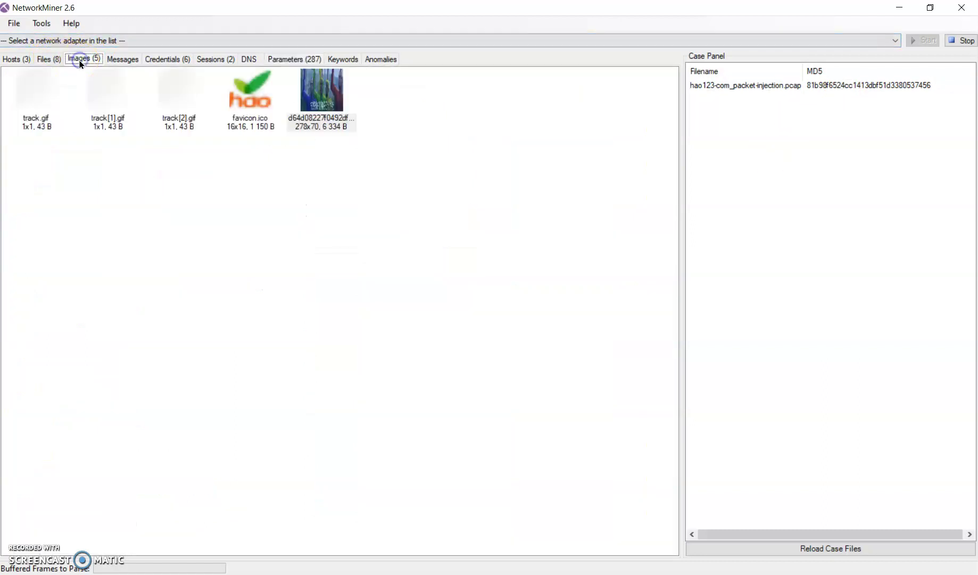
mouse_move(258, 103)
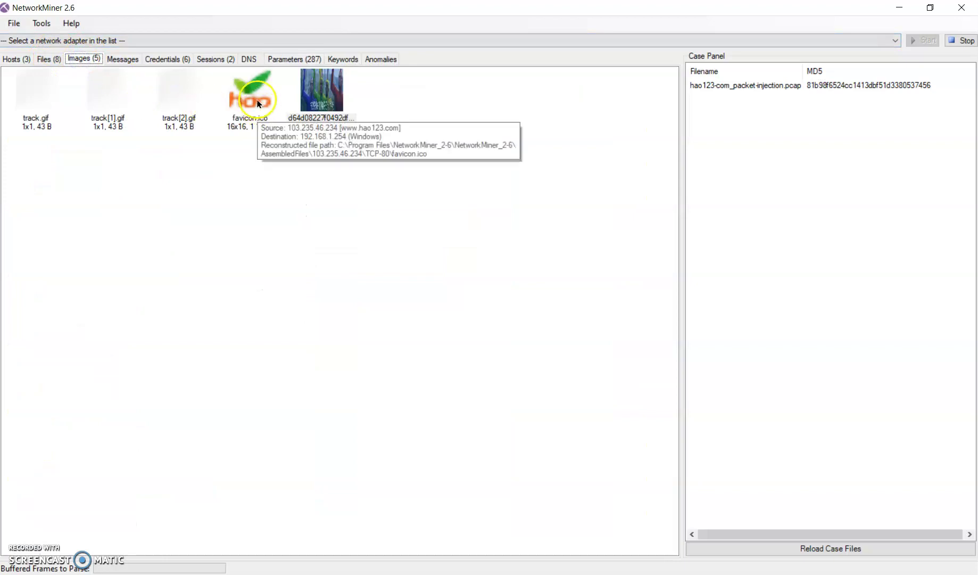
- Calculate the MD5, SHA1 and SHA256 hashes of newforecast.D0C55F14.js, close the results and return to the host list
left_click(50, 63)
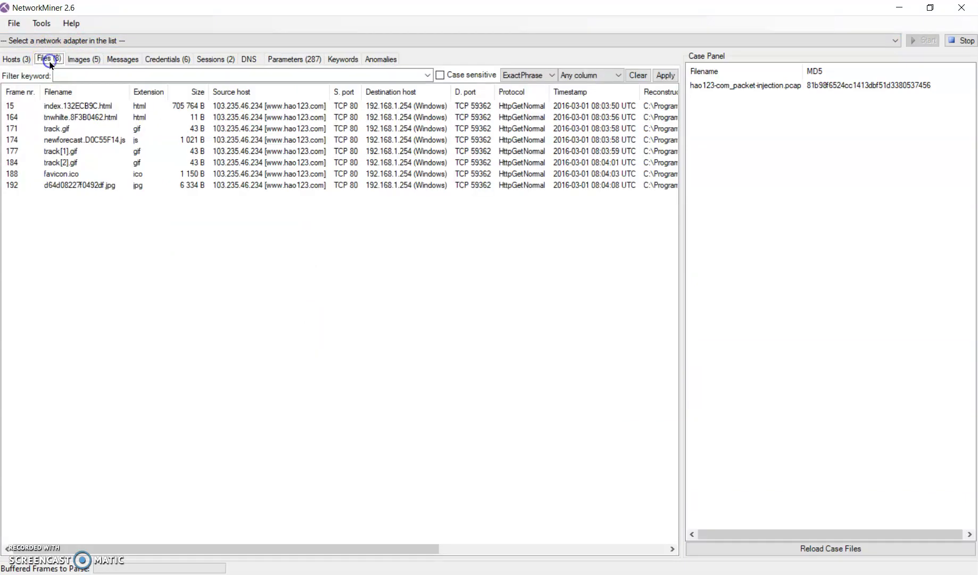
right_click(64, 144)
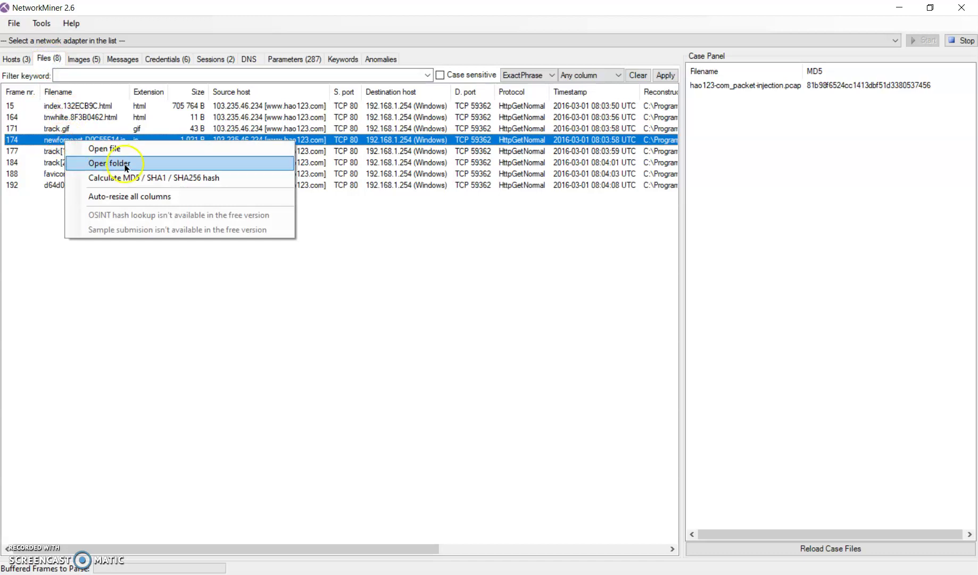
left_click(166, 177)
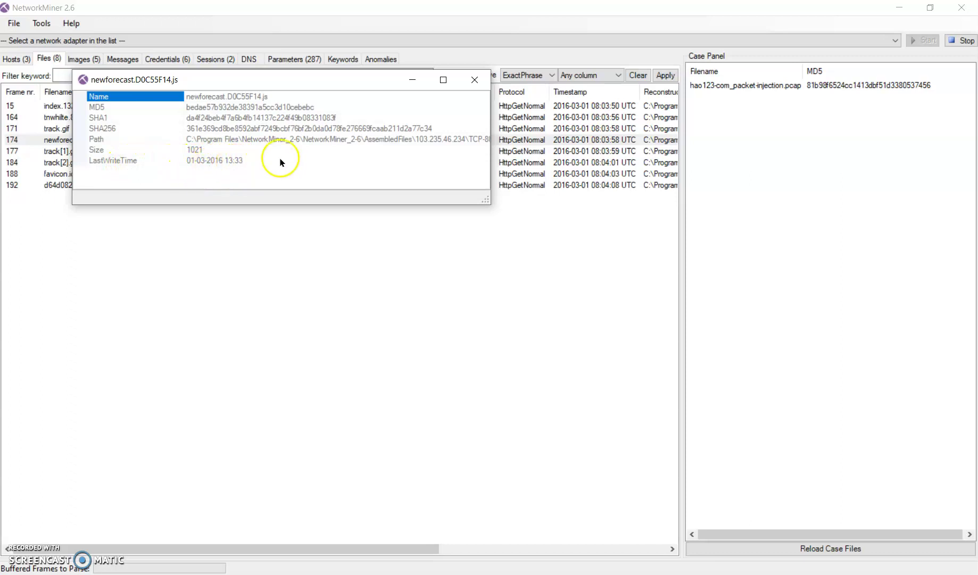
left_click(478, 79)
left_click(121, 241)
left_click(16, 59)
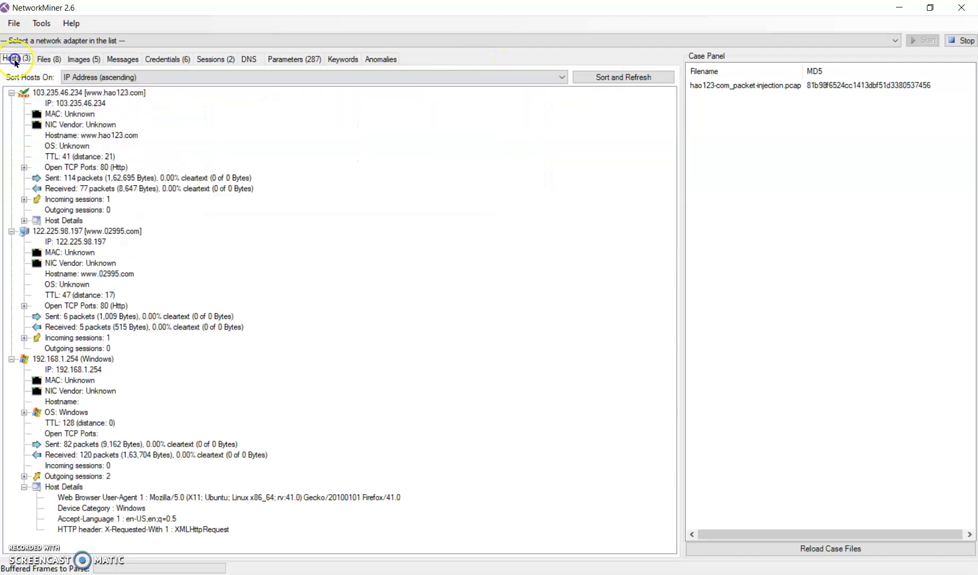